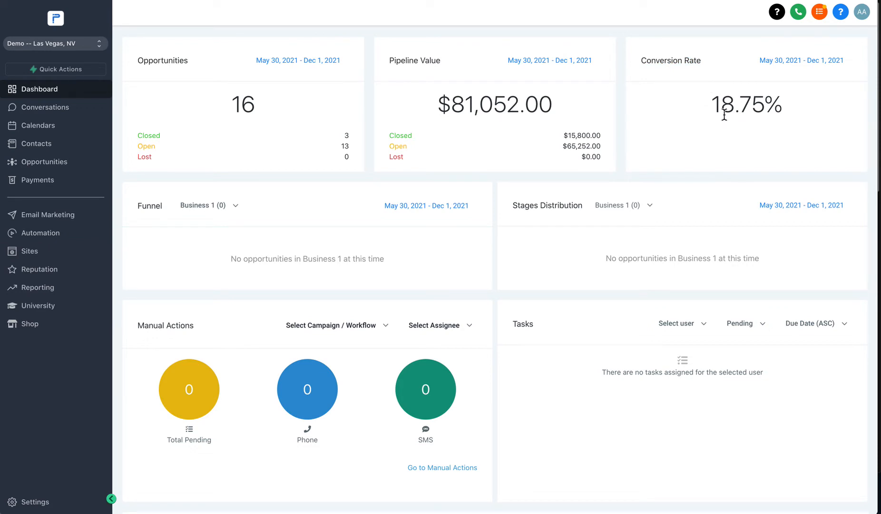
Step: Scroll up and down through the current page to review its contents
{"action": "scroll", "coordinate": [723, 142], "scroll_direction": "down", "scroll_amount": 8}
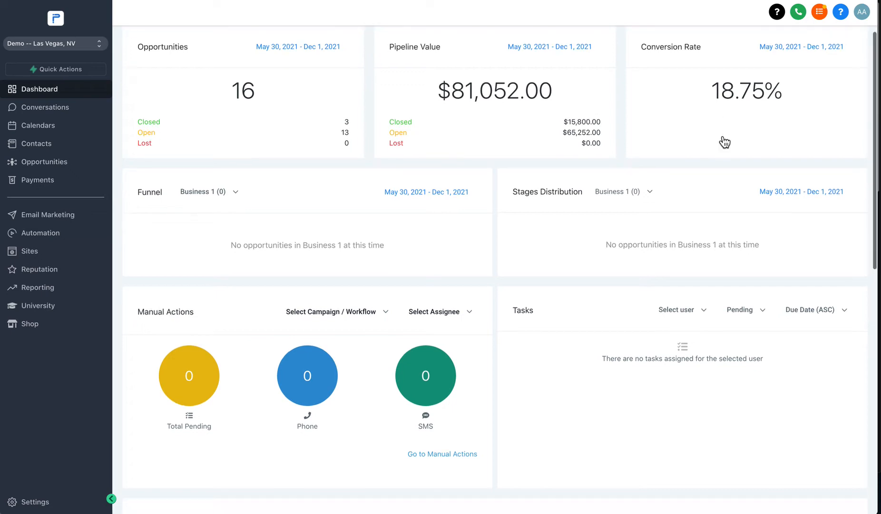
{"action": "scroll", "coordinate": [675, 172], "scroll_direction": "up", "scroll_amount": 7}
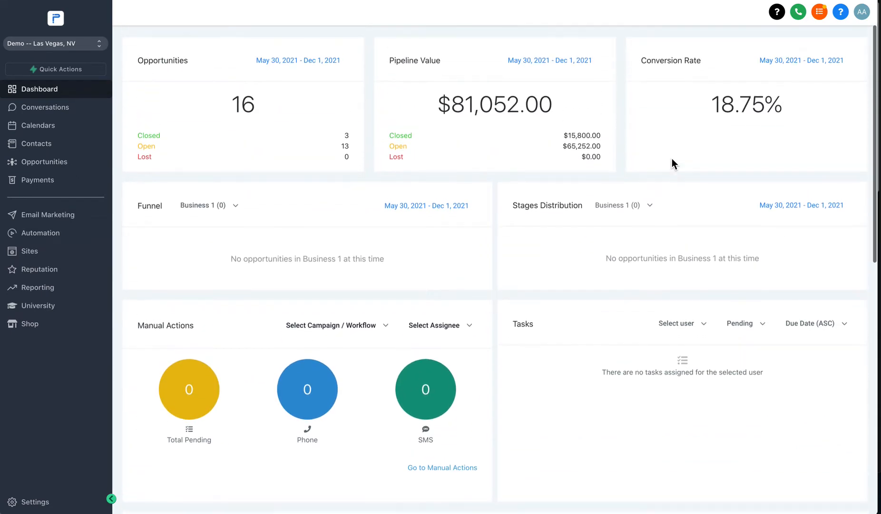
{"action": "scroll", "coordinate": [674, 122], "scroll_direction": "down", "scroll_amount": 3}
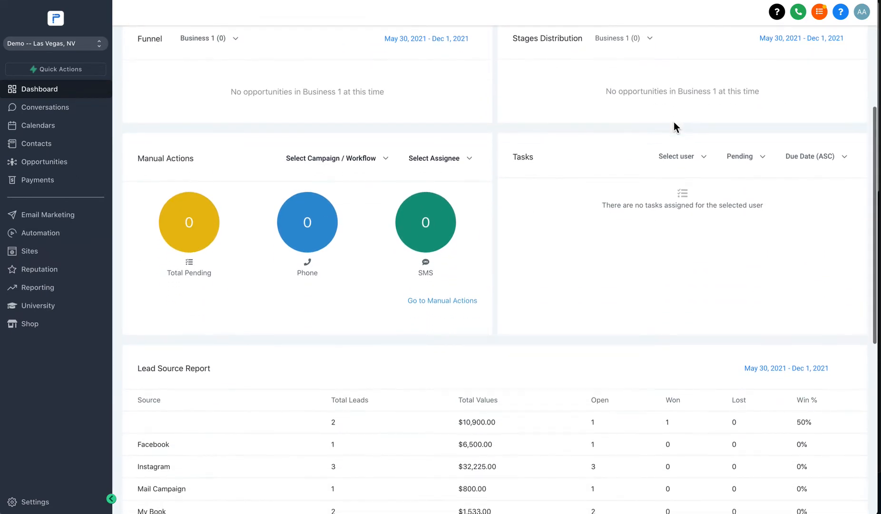
{"action": "scroll", "coordinate": [674, 123], "scroll_direction": "up", "scroll_amount": 4}
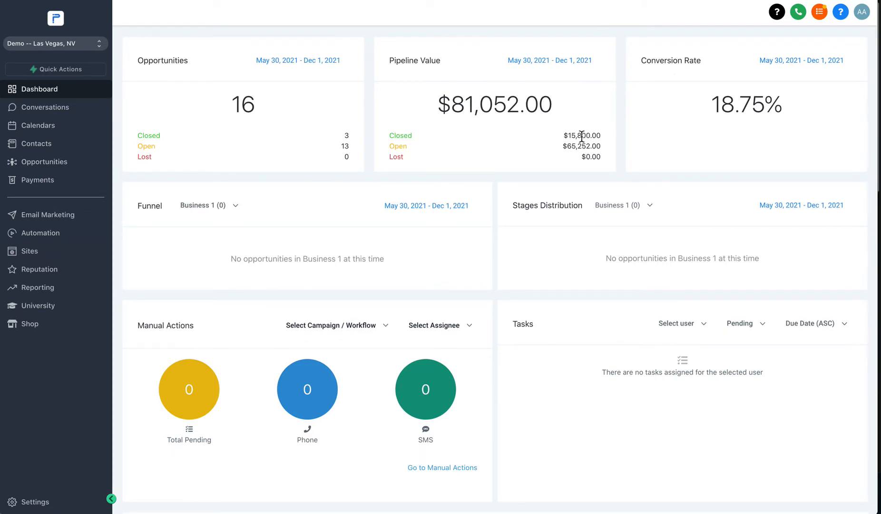
{"action": "scroll", "coordinate": [588, 153], "scroll_direction": "down", "scroll_amount": 1}
{"action": "scroll", "coordinate": [586, 152], "scroll_direction": "down", "scroll_amount": 3}
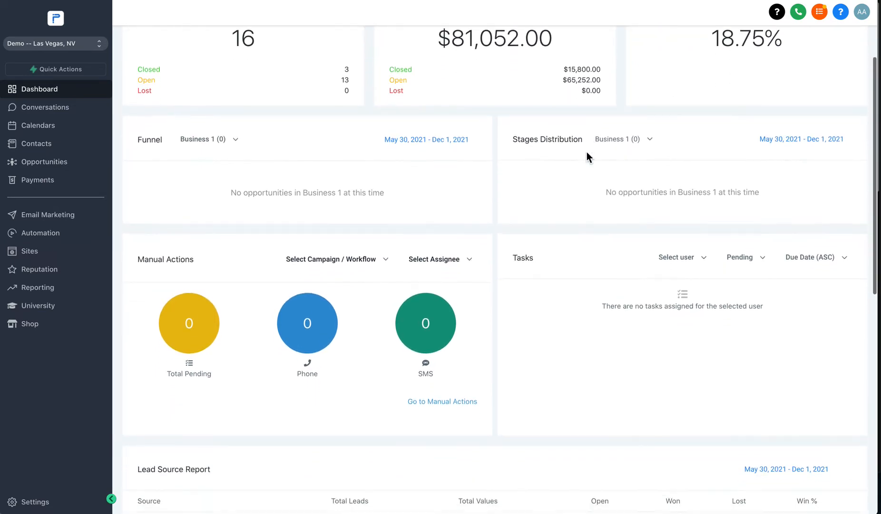
{"action": "scroll", "coordinate": [583, 157], "scroll_direction": "down", "scroll_amount": 2}
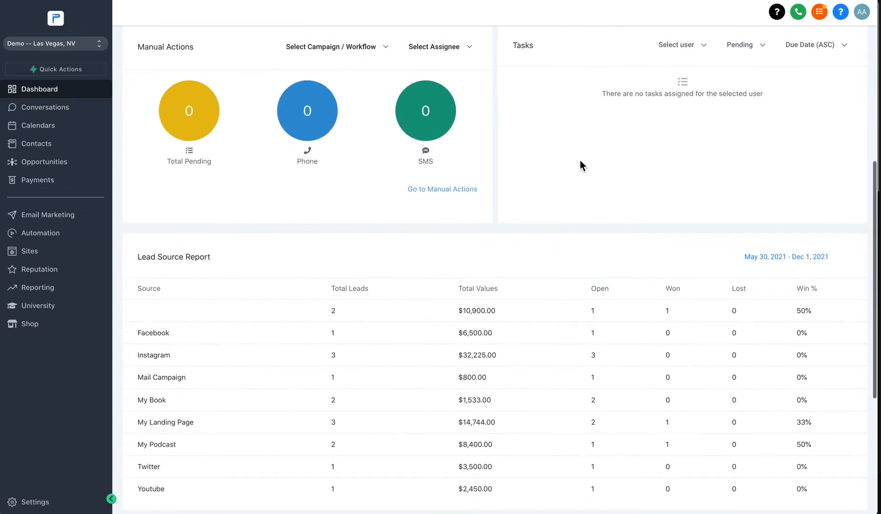
{"action": "scroll", "coordinate": [308, 326], "scroll_direction": "down", "scroll_amount": 1}
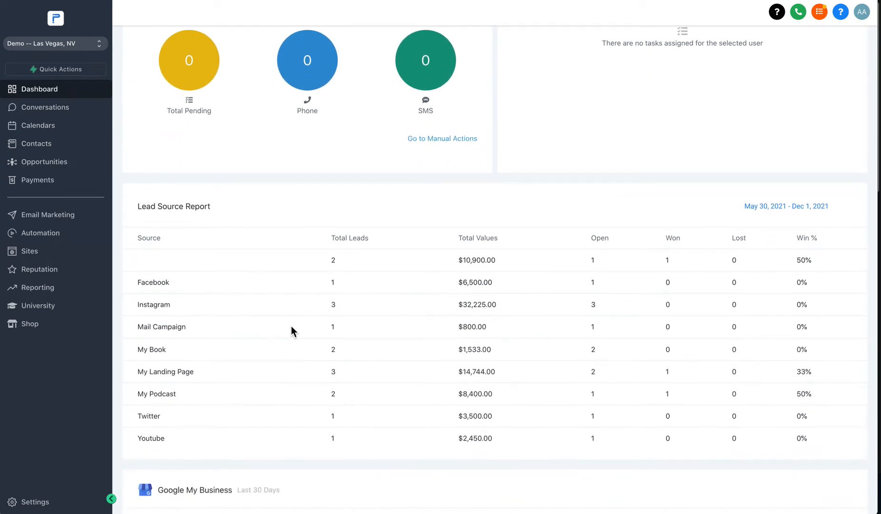
{"action": "scroll", "coordinate": [290, 330], "scroll_direction": "down", "scroll_amount": 3}
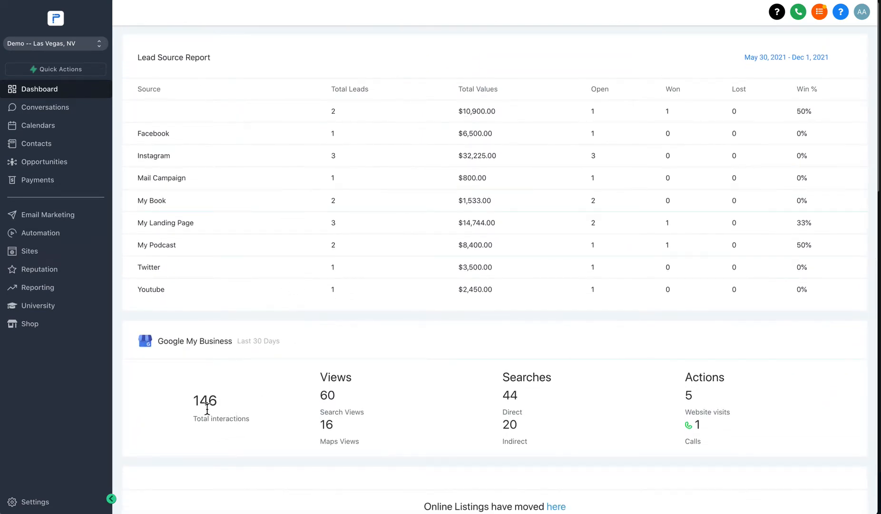
{"action": "scroll", "coordinate": [299, 406], "scroll_direction": "up", "scroll_amount": 6}
{"action": "scroll", "coordinate": [300, 406], "scroll_direction": "up", "scroll_amount": 4}
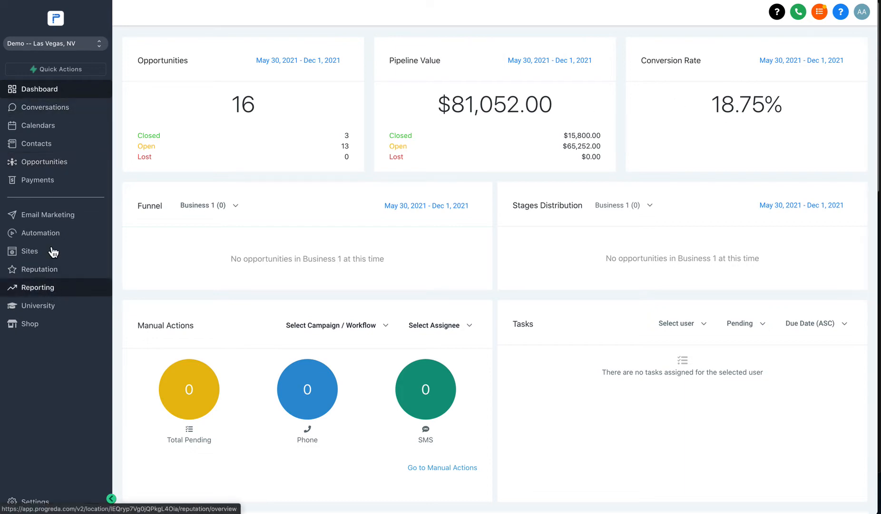
Step: Show the Sales Process pipeline on the Opportunities board and test dragging a contact's card
{"action": "left_click", "coordinate": [47, 166]}
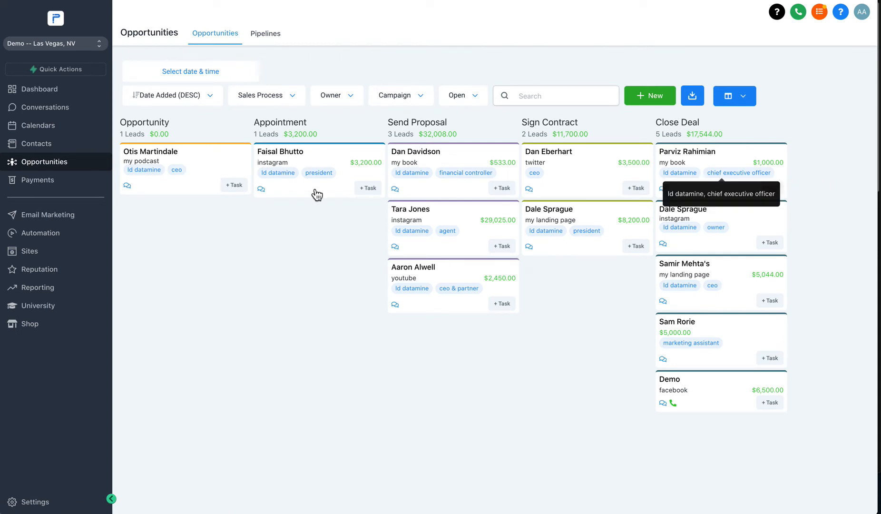
{"action": "left_click", "coordinate": [262, 104]}
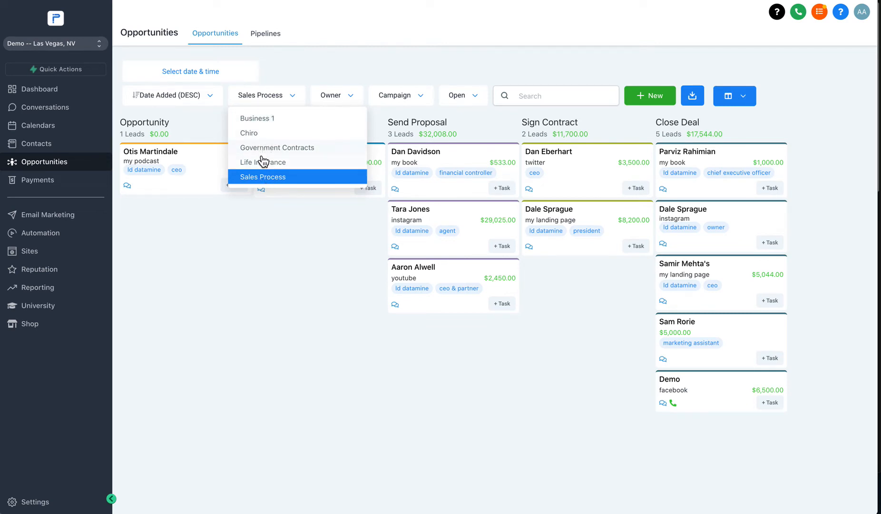
{"action": "left_click", "coordinate": [257, 179]}
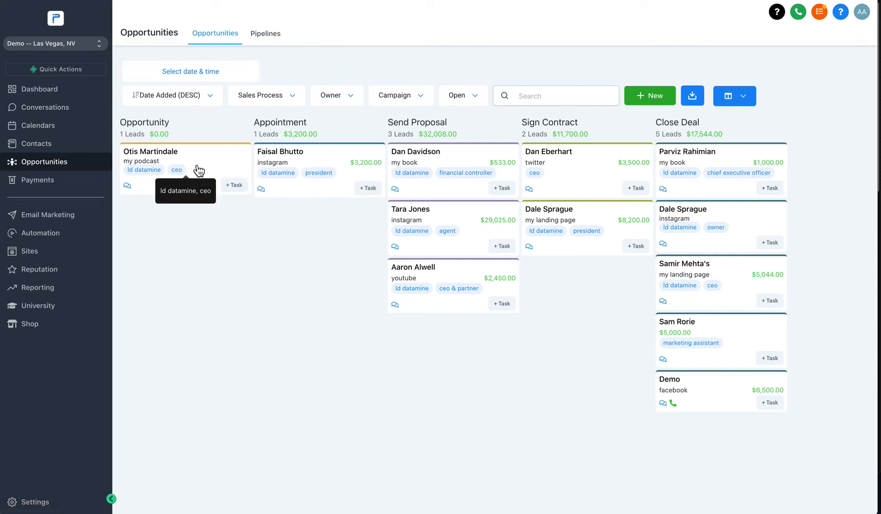
{"action": "mouse_move", "coordinate": [199, 171]}
{"action": "left_mouse_down"}
{"action": "mouse_move", "coordinate": [190, 163]}
{"action": "mouse_move", "coordinate": [192, 212]}
{"action": "mouse_move", "coordinate": [193, 167]}
{"action": "left_mouse_up"}
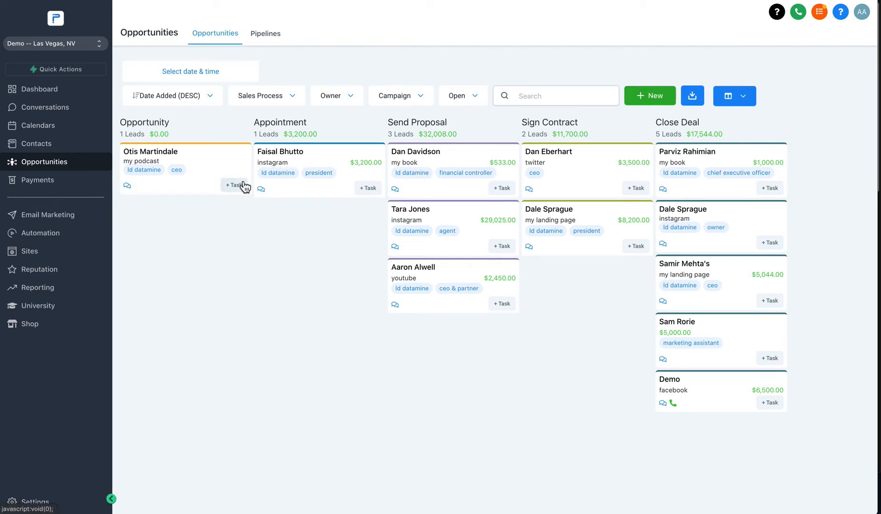
Step: In Settings > Pipelines, delete the Business 1 and Chiro pipelines with their opportunities
{"action": "left_click", "coordinate": [34, 501]}
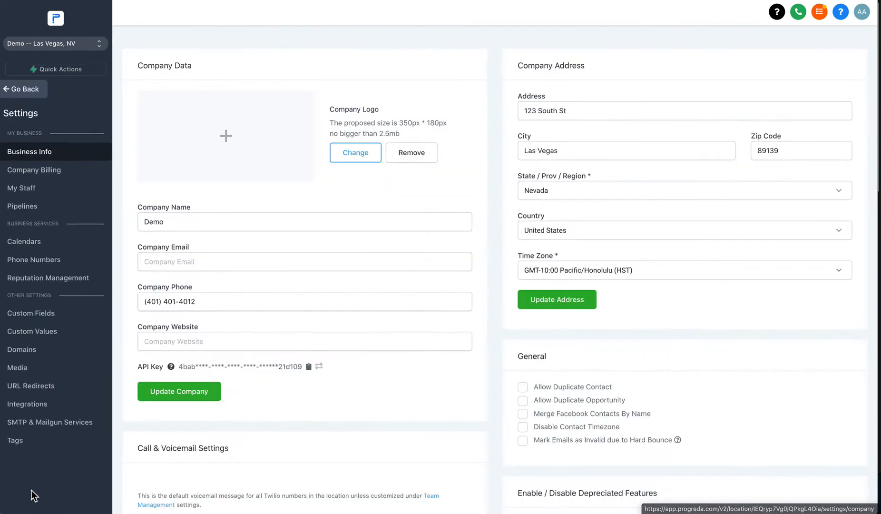
{"action": "left_click", "coordinate": [35, 211]}
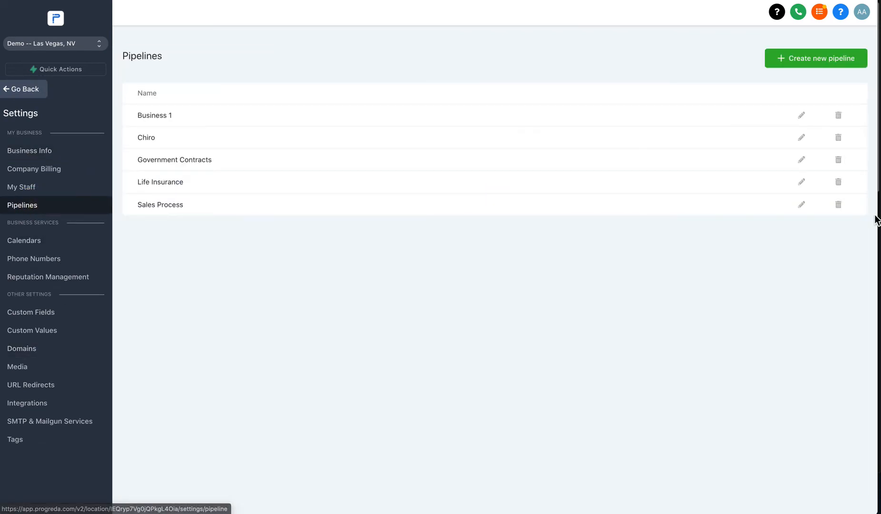
{"action": "left_click", "coordinate": [839, 117]}
{"action": "left_click", "coordinate": [589, 98]}
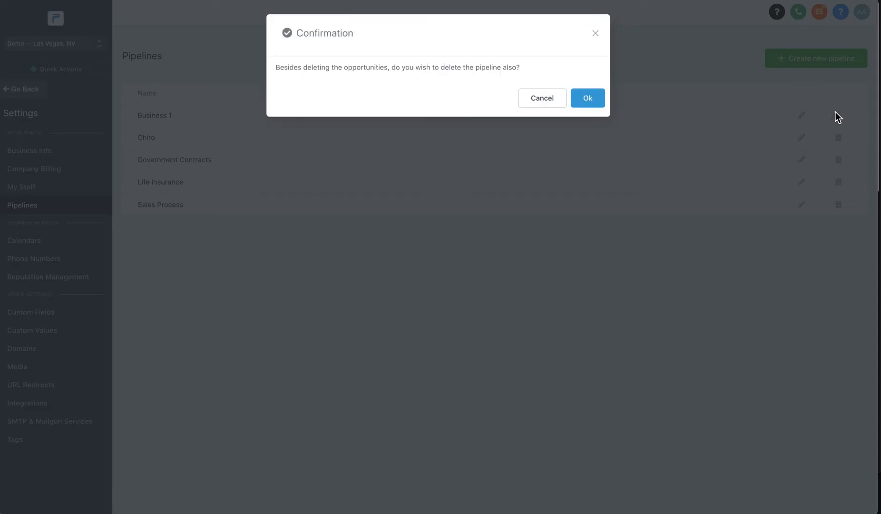
{"action": "left_click", "coordinate": [587, 99]}
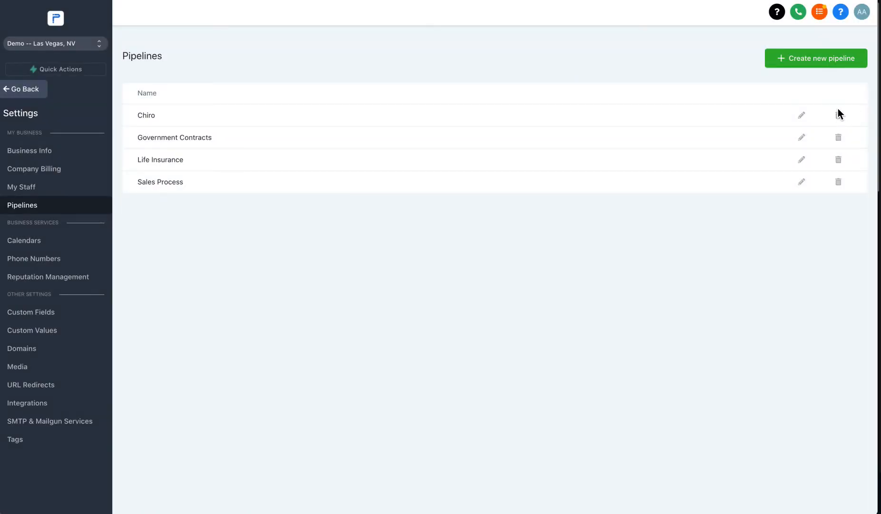
{"action": "left_click", "coordinate": [838, 114]}
{"action": "left_click", "coordinate": [576, 98]}
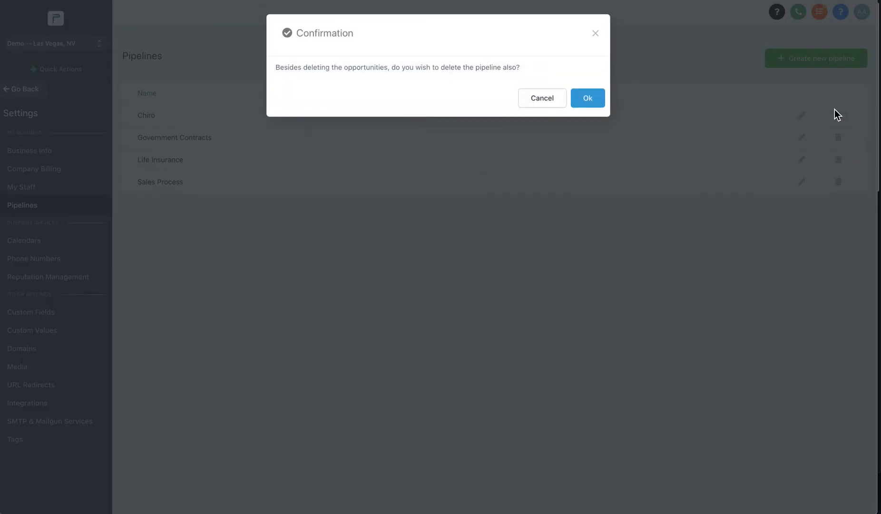
{"action": "left_click", "coordinate": [598, 103]}
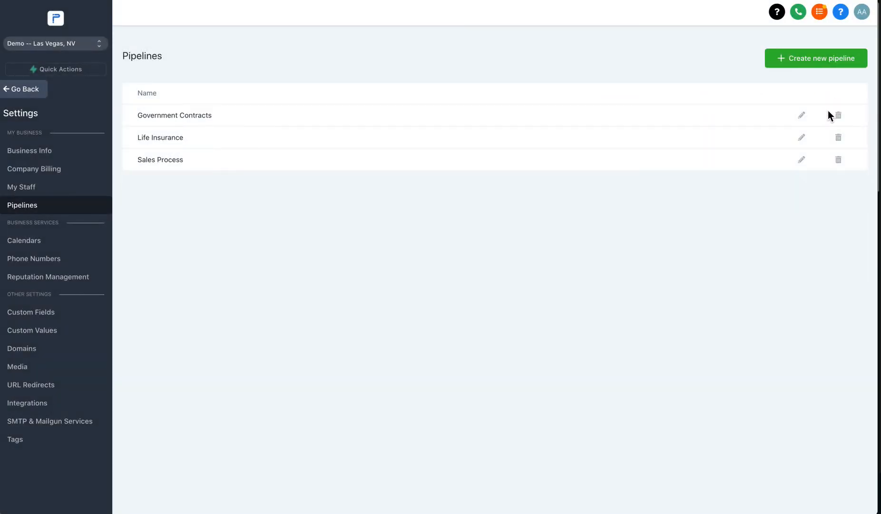
Step: Delete the Government Contracts pipeline and start a blank new pipeline
{"action": "left_click", "coordinate": [841, 119]}
{"action": "left_click", "coordinate": [587, 99]}
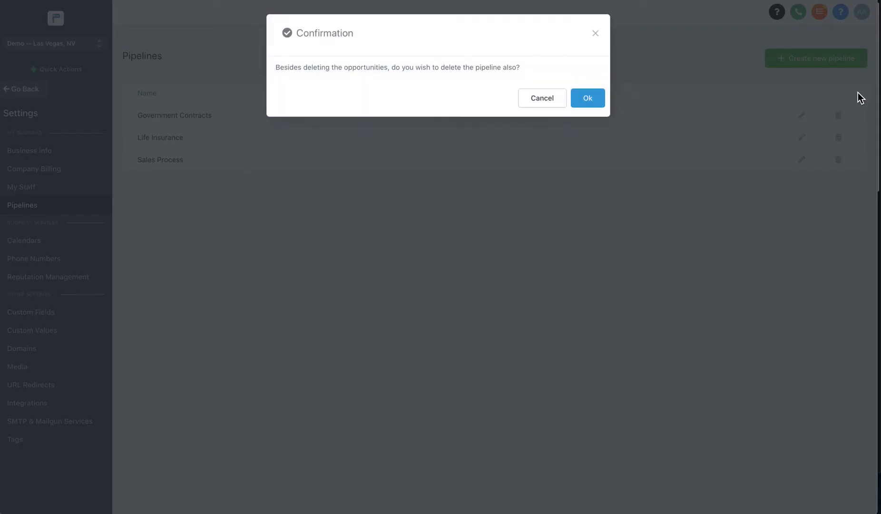
{"action": "left_click", "coordinate": [592, 100]}
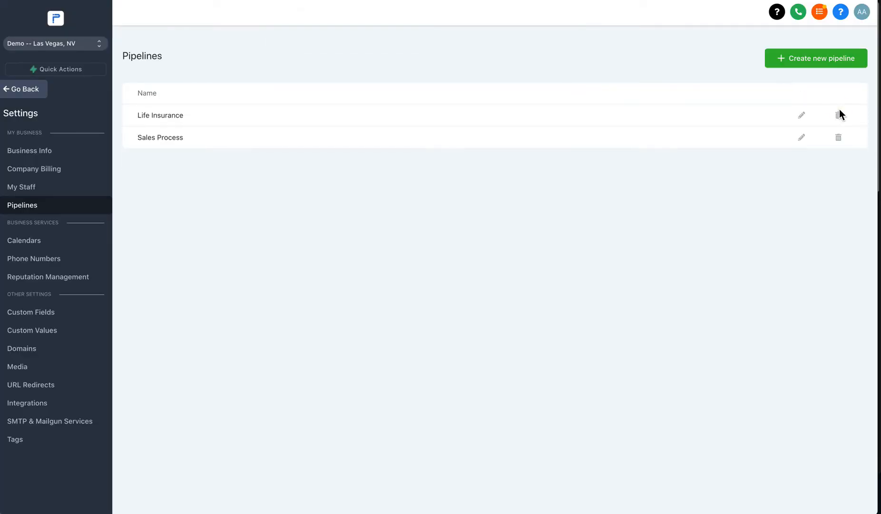
{"action": "left_click", "coordinate": [783, 70]}
{"action": "left_click", "coordinate": [385, 73]}
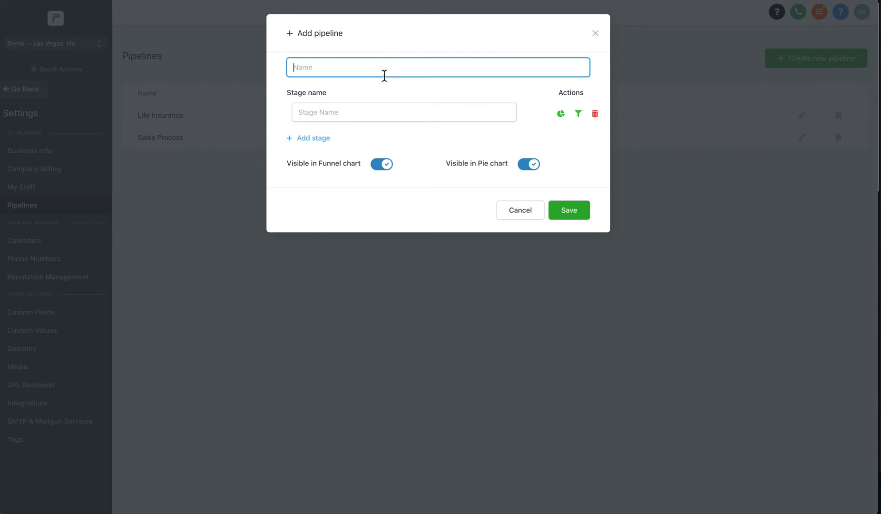
Step: Name the pipeline Sales Process 2 with first stages Opportunity and Book Appointment
{"action": "type", "text": "Sales Processs"}
{"action": "left_click", "coordinate": [363, 111]}
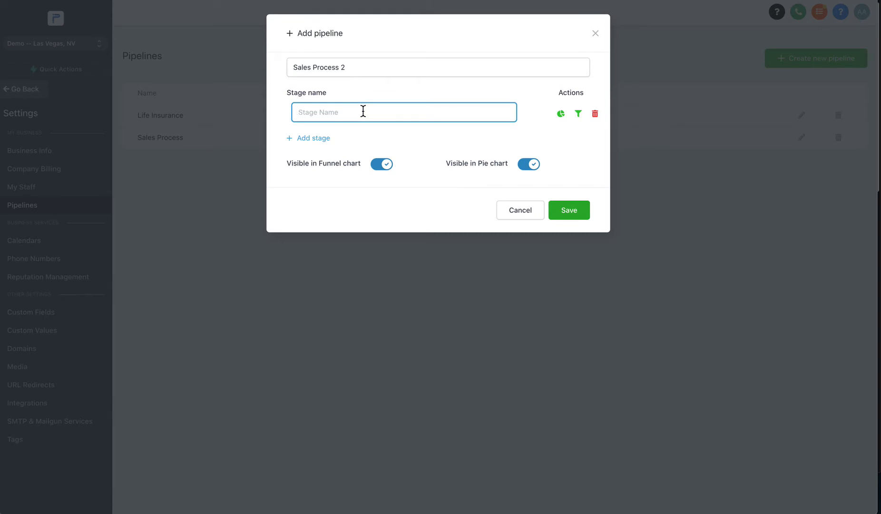
{"action": "type", "text": "Opportunity"}
{"action": "left_click", "coordinate": [298, 139]}
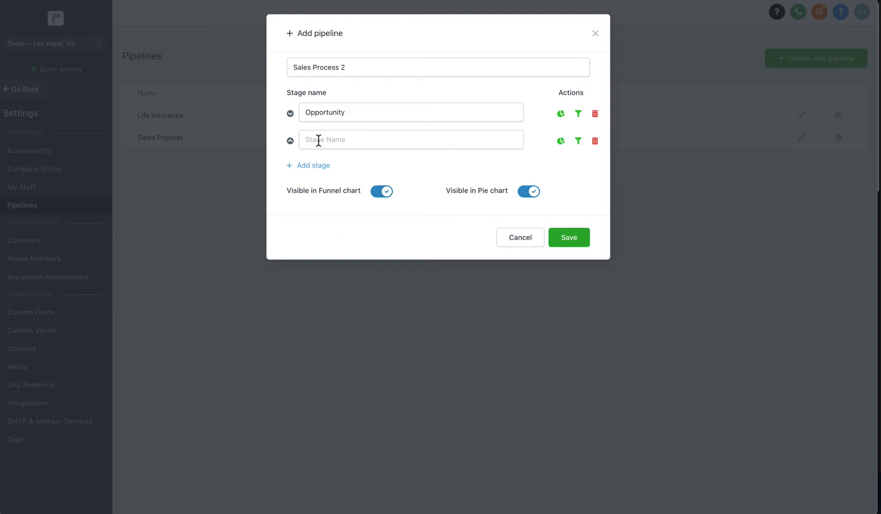
{"action": "left_click", "coordinate": [318, 141]}
{"action": "type", "text": "B"}
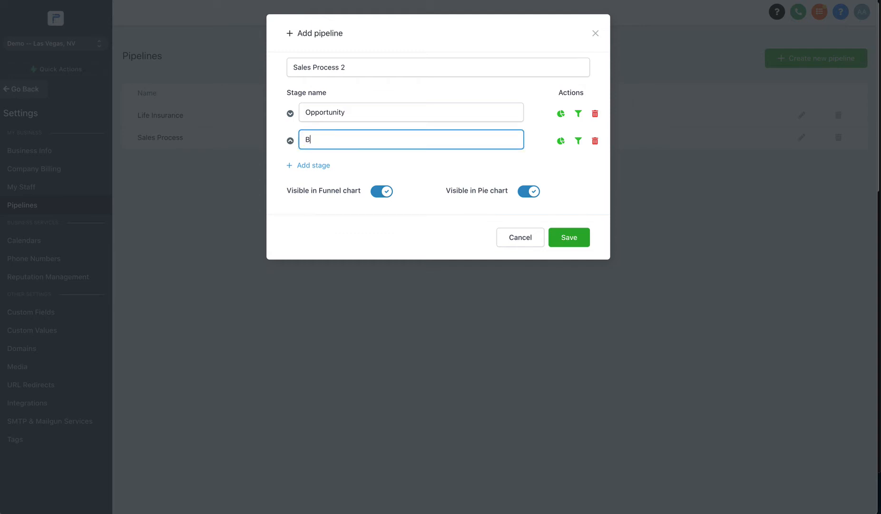
{"action": "type", "text": "ook Appointment"}
Step: Add stages Send Proposal, Send Contract and Close Deal, then save the pipeline
{"action": "left_click", "coordinate": [311, 165]}
{"action": "left_click", "coordinate": [312, 163]}
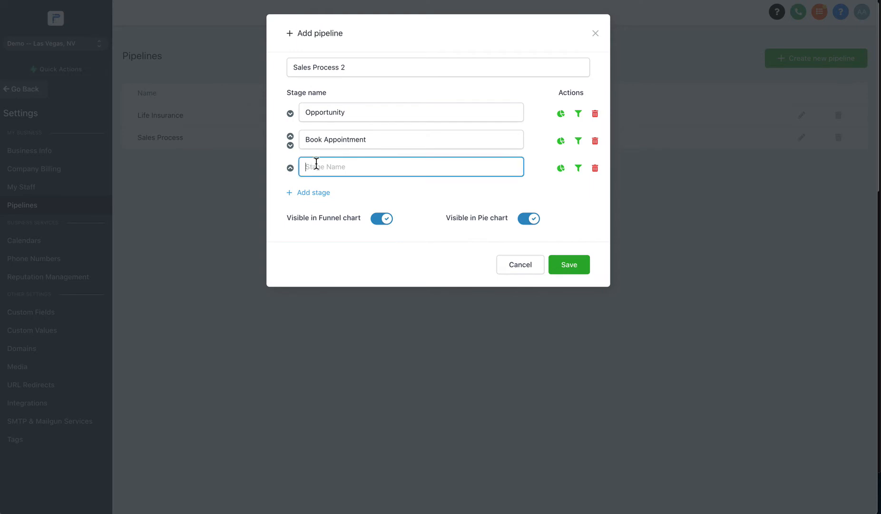
{"action": "type", "text": "Send Proposal"}
{"action": "left_click", "coordinate": [310, 195]}
{"action": "left_click", "coordinate": [324, 193]}
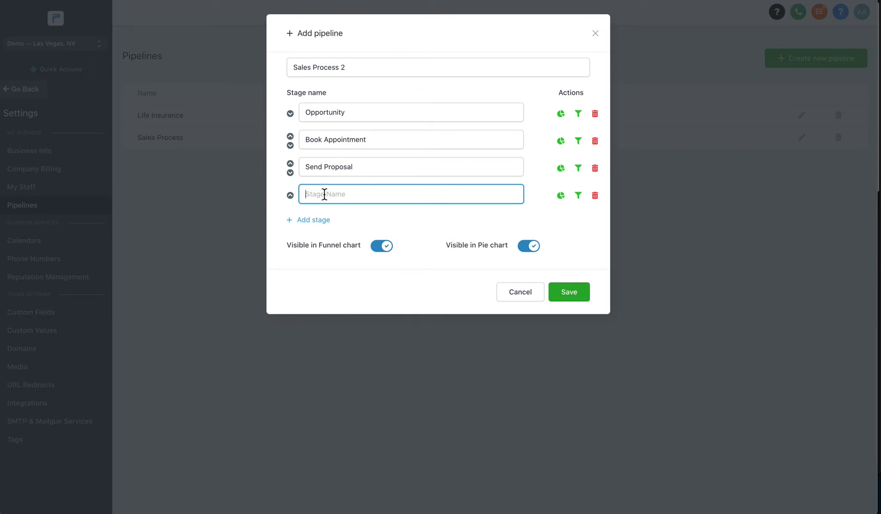
{"action": "type", "text": "Send Contract"}
{"action": "left_click", "coordinate": [309, 220]}
{"action": "left_click", "coordinate": [302, 222]}
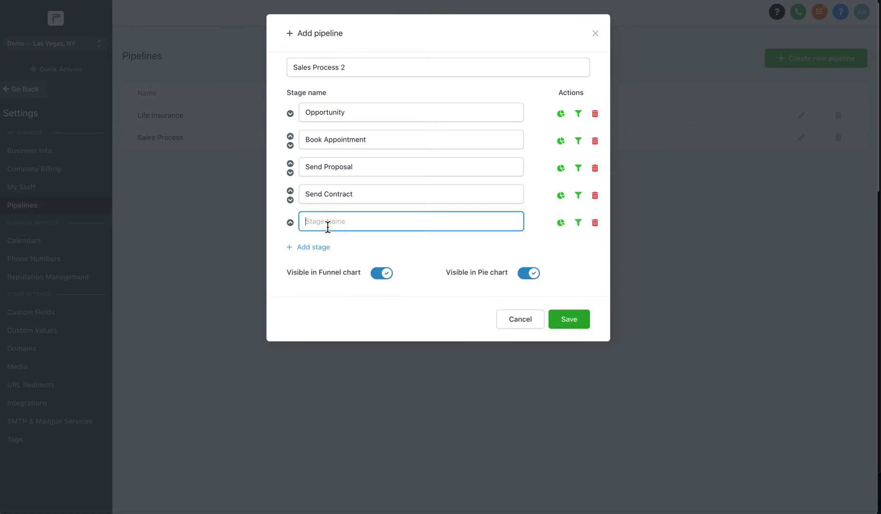
{"action": "type", "text": "Close Deal"}
{"action": "left_click", "coordinate": [576, 331]}
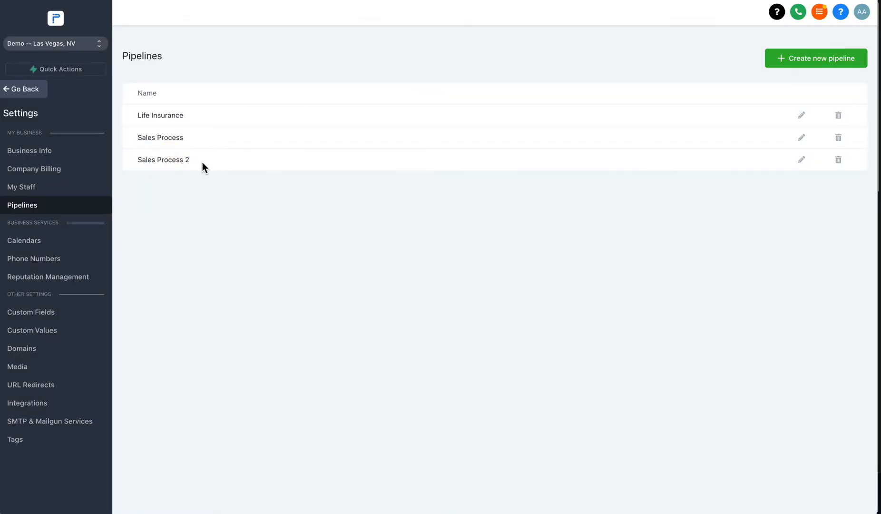
{"action": "left_click_drag", "start_coordinate": [193, 161], "coordinate": [206, 137]}
{"action": "left_click", "coordinate": [145, 137]}
{"action": "left_click_drag", "start_coordinate": [137, 116], "coordinate": [181, 118]}
{"action": "left_click", "coordinate": [848, 58]}
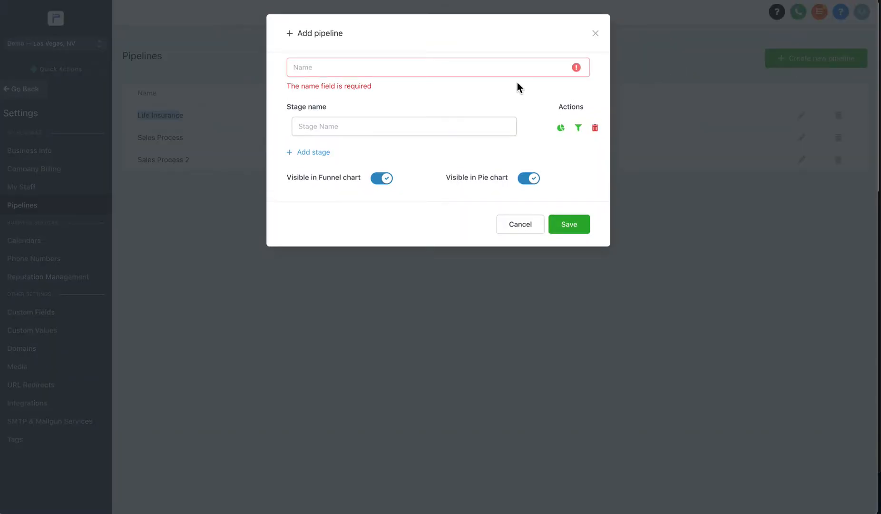
{"action": "left_click", "coordinate": [510, 72]}
{"action": "type", "text": "Health C"}
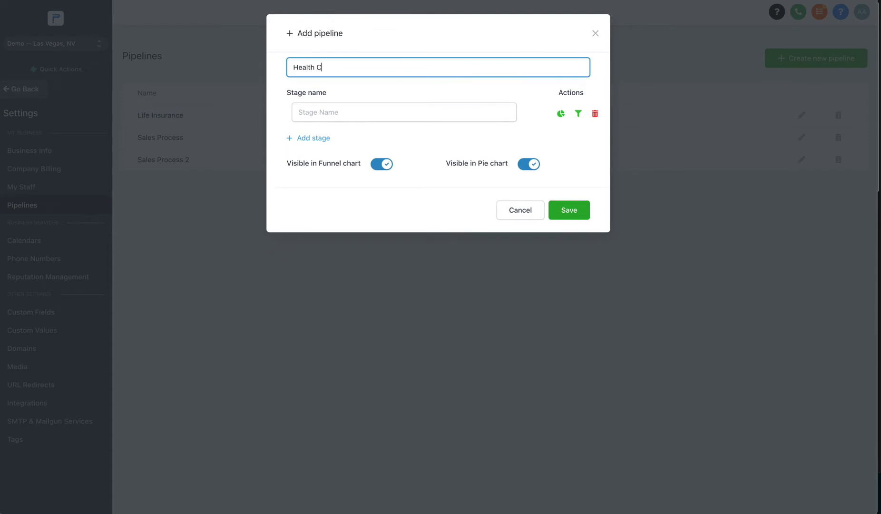
{"action": "type", "text": "oaching"}
{"action": "left_click", "coordinate": [441, 110]}
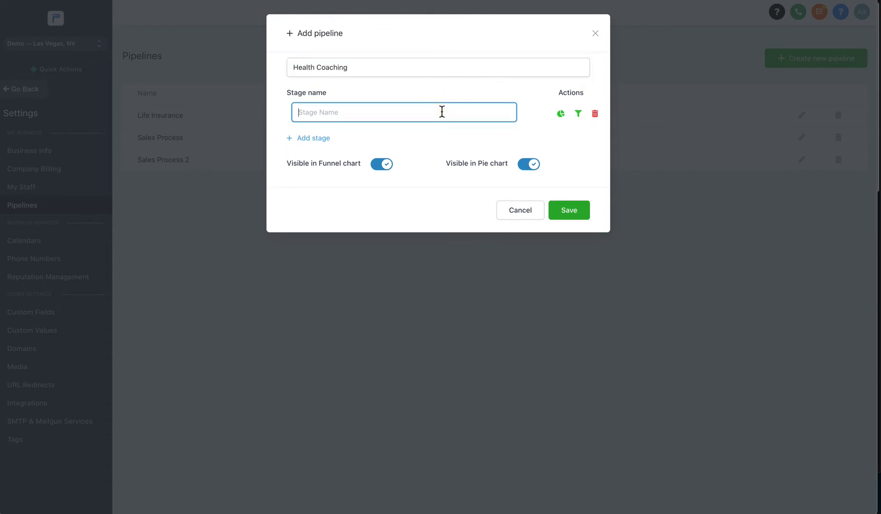
{"action": "left_click", "coordinate": [517, 215]}
{"action": "left_click", "coordinate": [531, 221]}
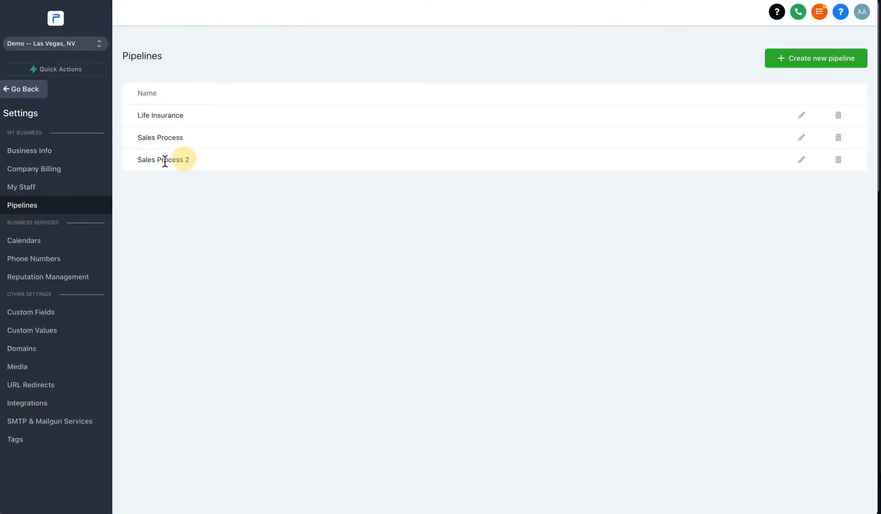
{"action": "left_click_drag", "start_coordinate": [188, 160], "coordinate": [131, 159]}
{"action": "left_click", "coordinate": [170, 161]}
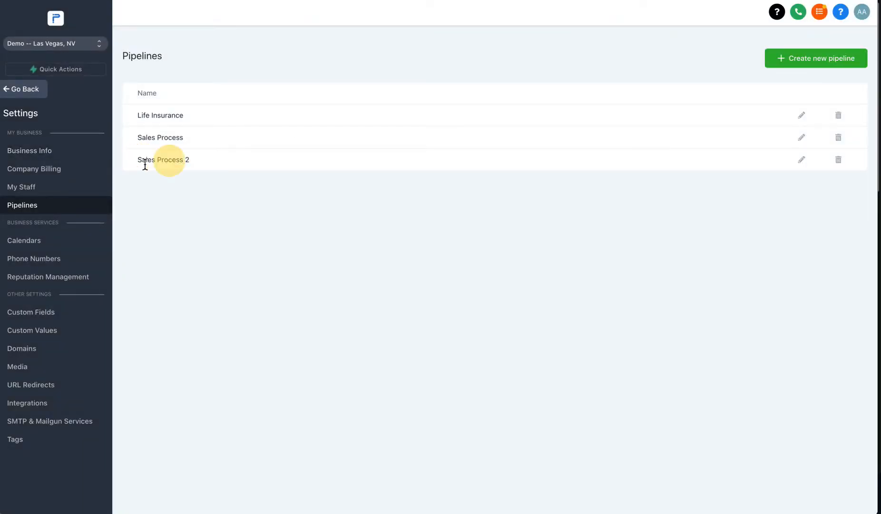
{"action": "left_click", "coordinate": [23, 96]}
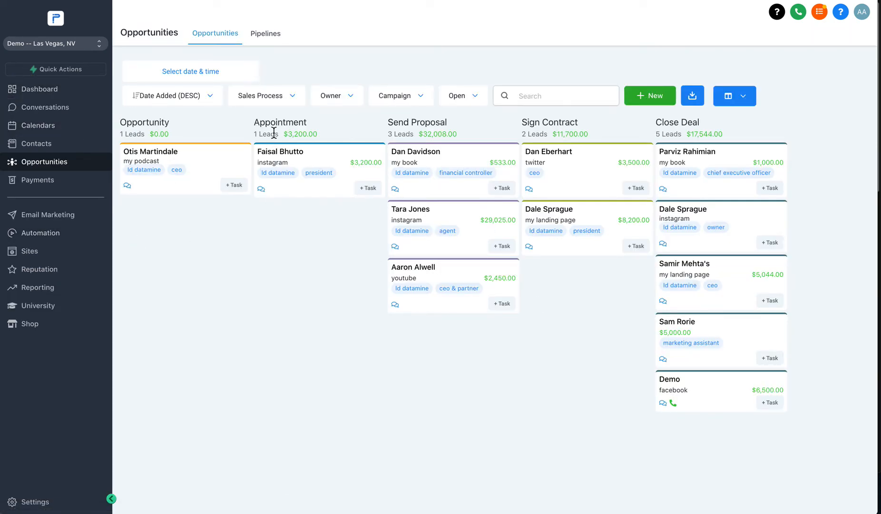
Step: View the empty Sales Process 2 pipeline on the Opportunities board, then go to Automation
{"action": "left_click", "coordinate": [286, 95]}
{"action": "left_click", "coordinate": [276, 149]}
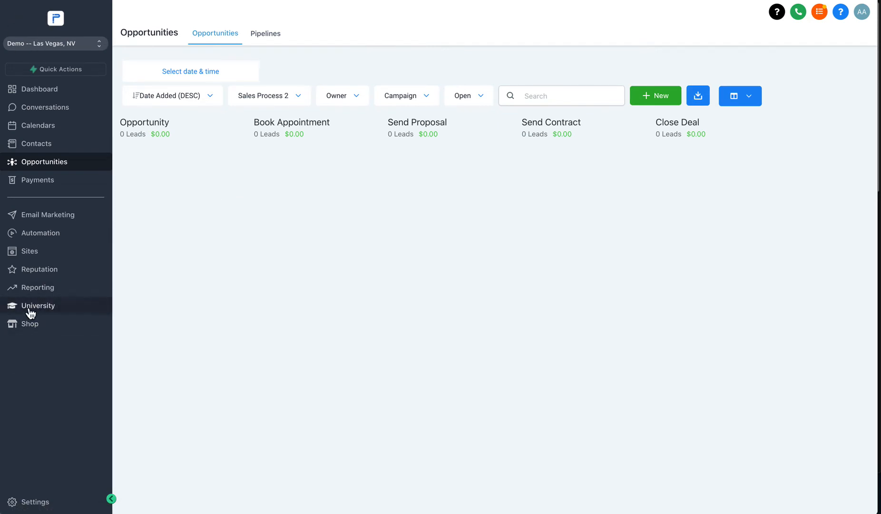
{"action": "left_click", "coordinate": [40, 238]}
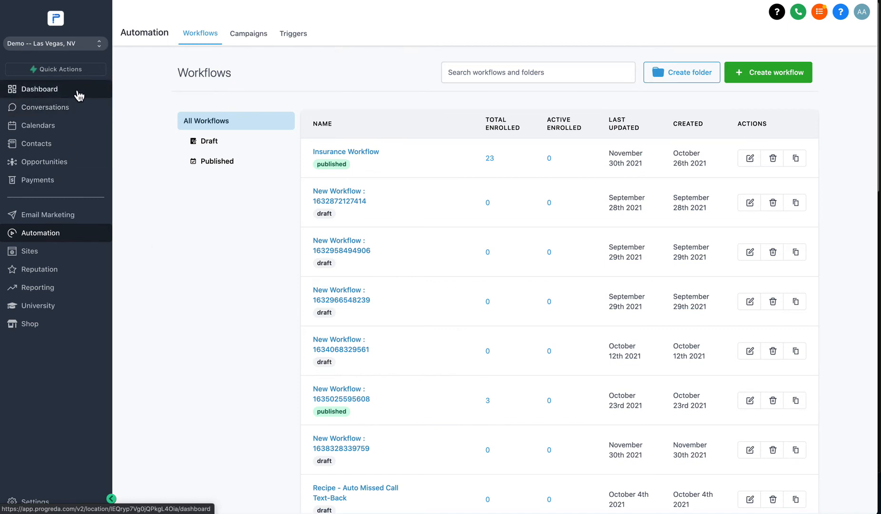
Step: Create a new blank workflow using Start from scratch
{"action": "left_click", "coordinate": [756, 79]}
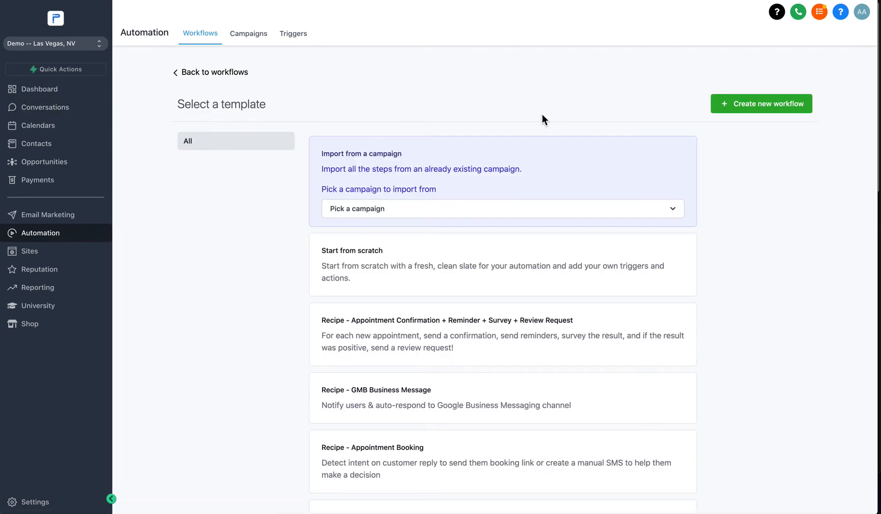
{"action": "left_click", "coordinate": [359, 261]}
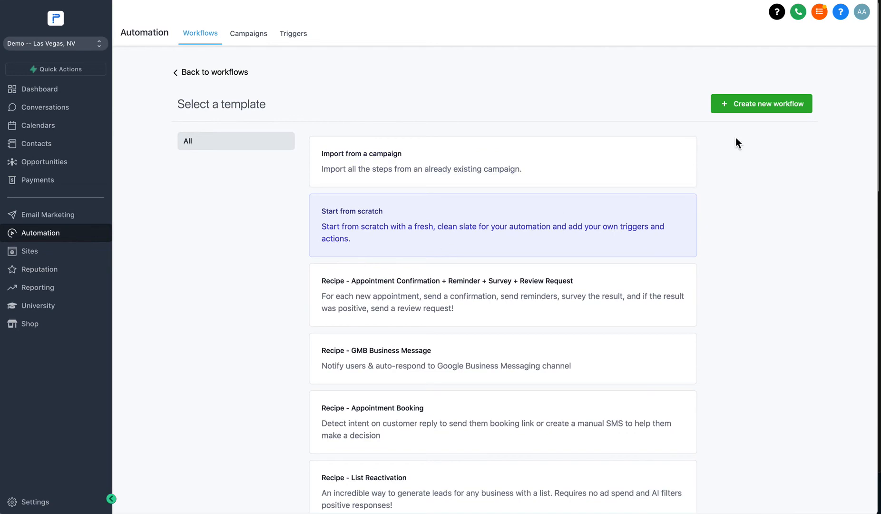
{"action": "left_click", "coordinate": [761, 109]}
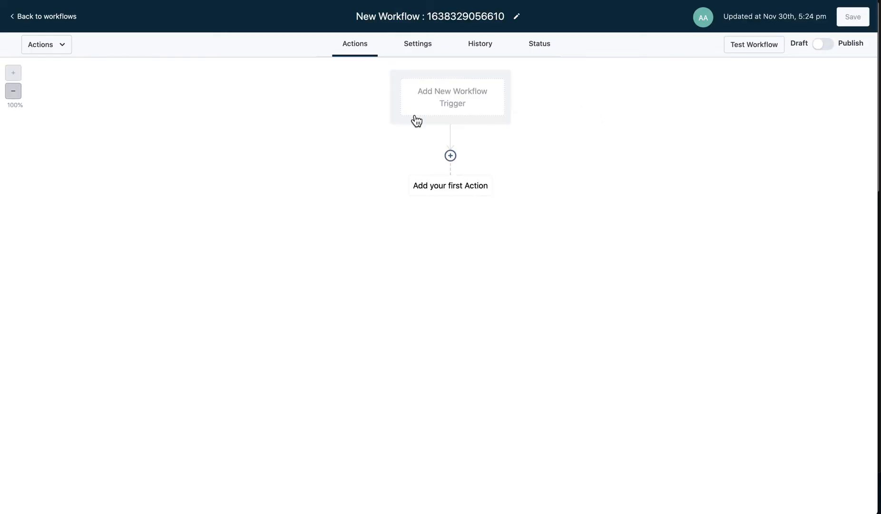
{"action": "mouse_move", "coordinate": [1, 307]}
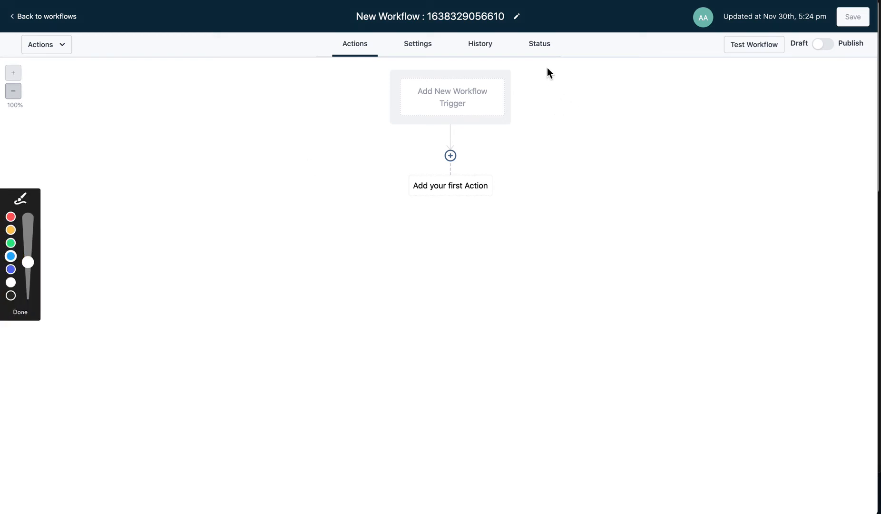
{"action": "mouse_move", "coordinate": [547, 66]}
{"action": "left_mouse_down"}
{"action": "mouse_move", "coordinate": [358, 64]}
{"action": "mouse_move", "coordinate": [345, 129]}
{"action": "mouse_move", "coordinate": [532, 136]}
{"action": "mouse_move", "coordinate": [546, 59]}
{"action": "left_mouse_up"}
{"action": "left_click", "coordinate": [21, 312]}
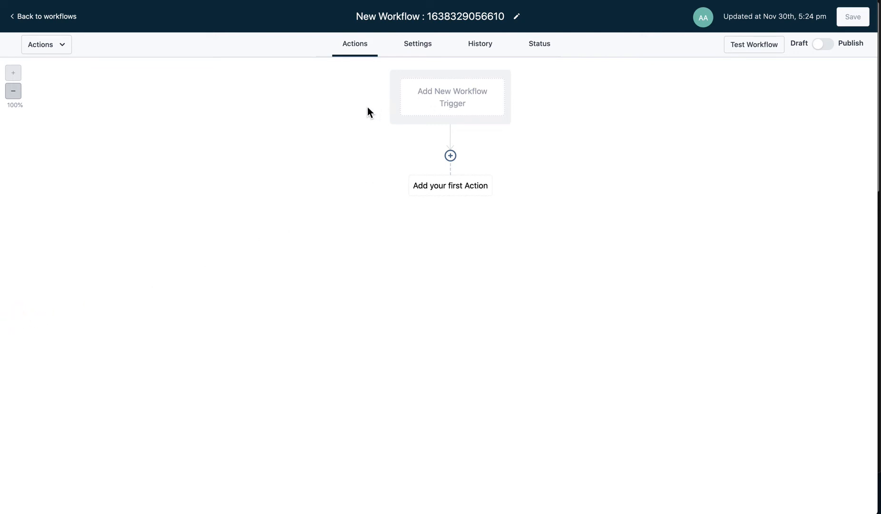
Step: Add an Appointment trigger filtered to the Sales Appointment calendar
{"action": "left_click", "coordinate": [464, 97]}
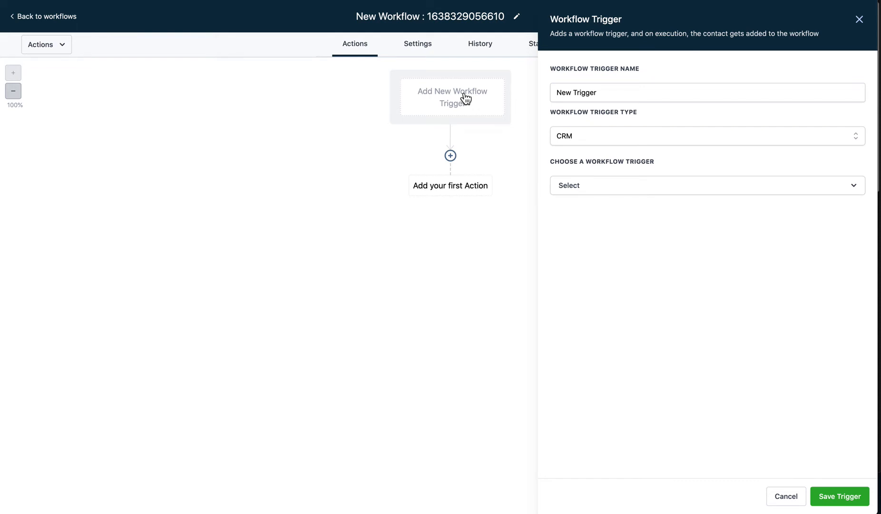
{"action": "left_click", "coordinate": [592, 190]}
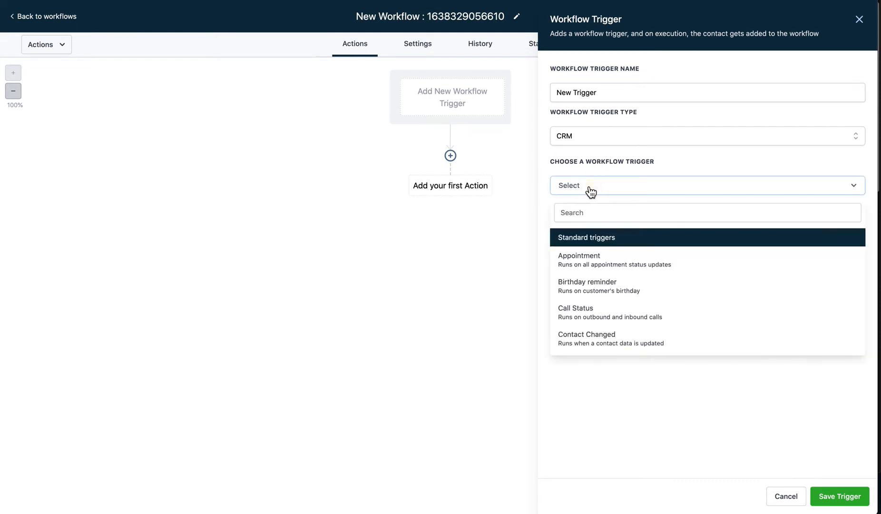
{"action": "left_click", "coordinate": [600, 263]}
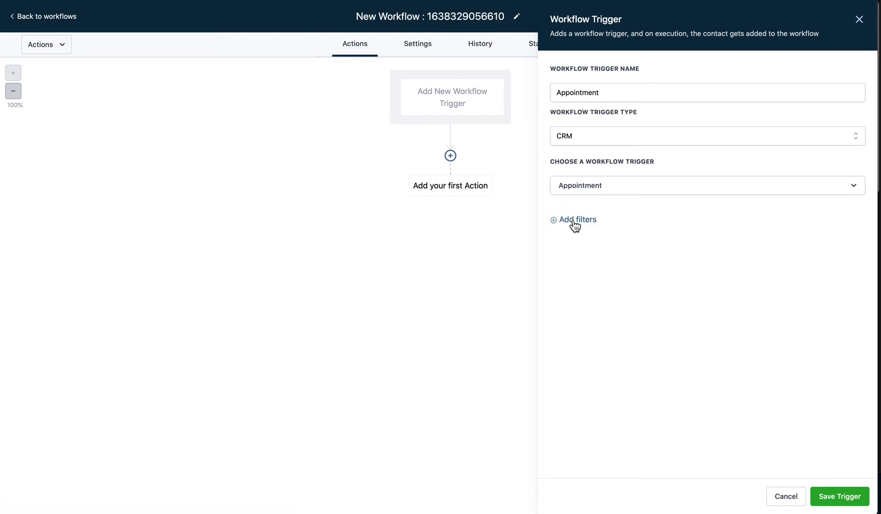
{"action": "left_click", "coordinate": [574, 222]}
{"action": "left_click", "coordinate": [583, 236]}
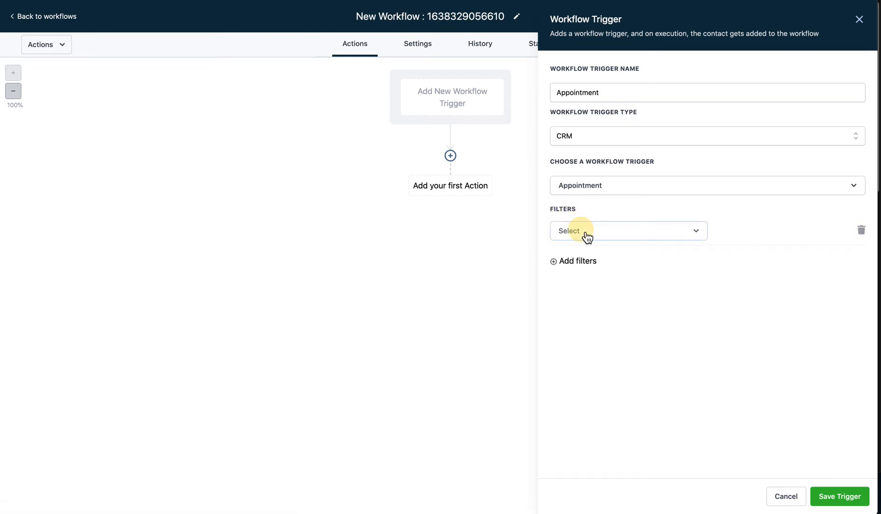
{"action": "left_click", "coordinate": [592, 338]}
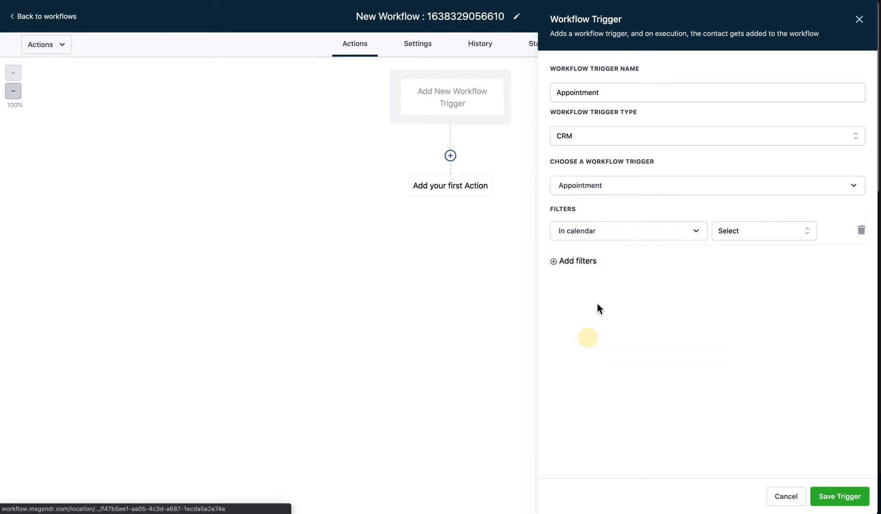
{"action": "left_click", "coordinate": [751, 231]}
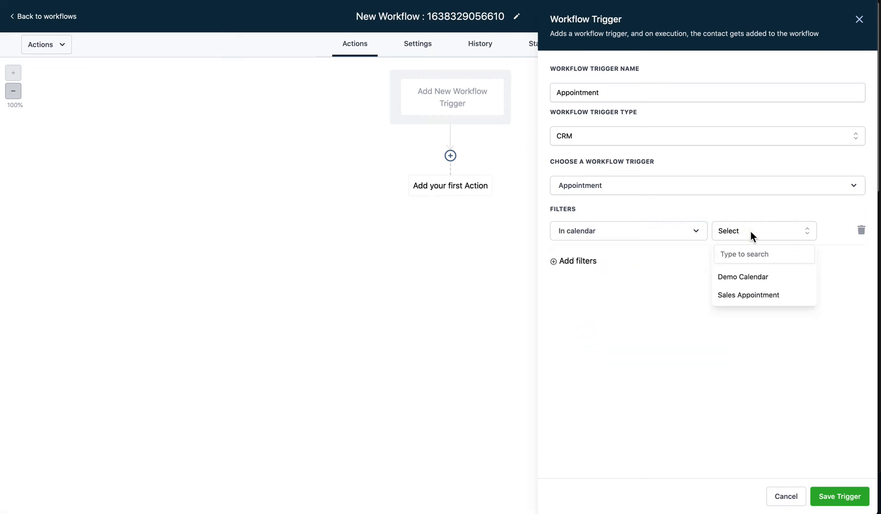
{"action": "left_click", "coordinate": [740, 254]}
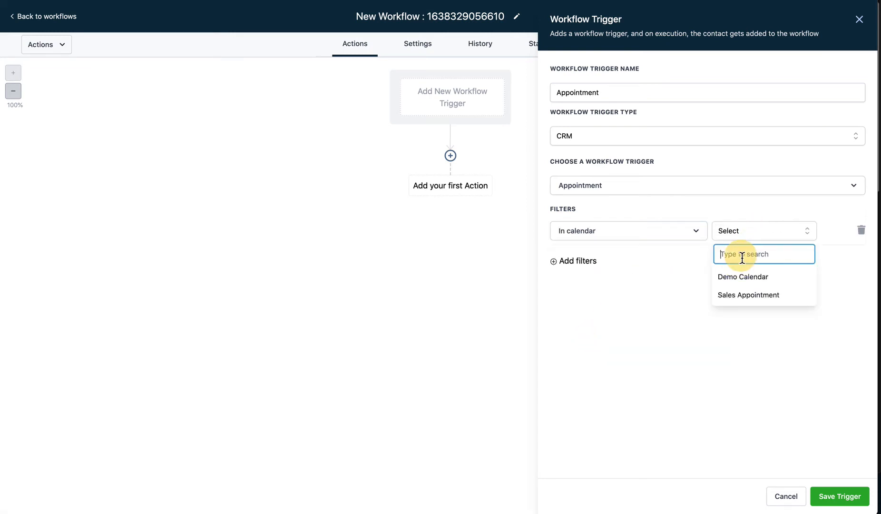
{"action": "left_click", "coordinate": [748, 295]}
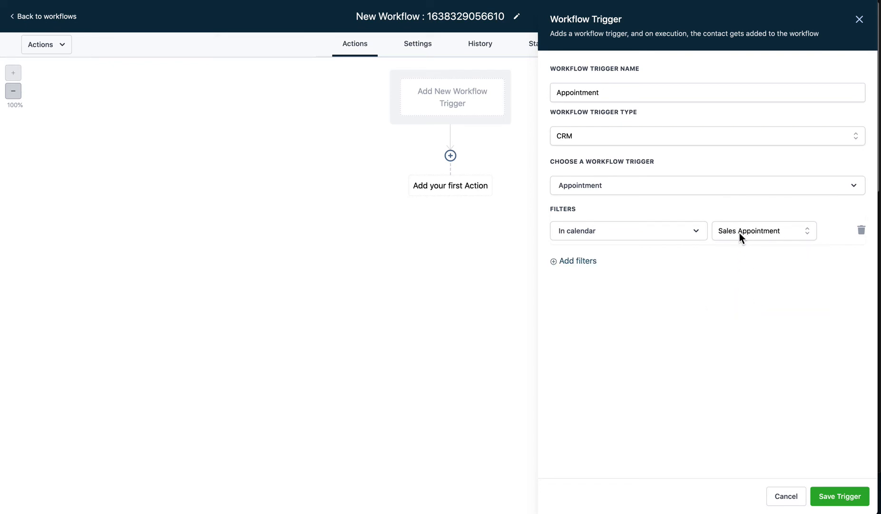
Step: Add an appointment status is confirmed filter and save the trigger
{"action": "left_click", "coordinate": [578, 262]}
{"action": "left_click", "coordinate": [588, 263]}
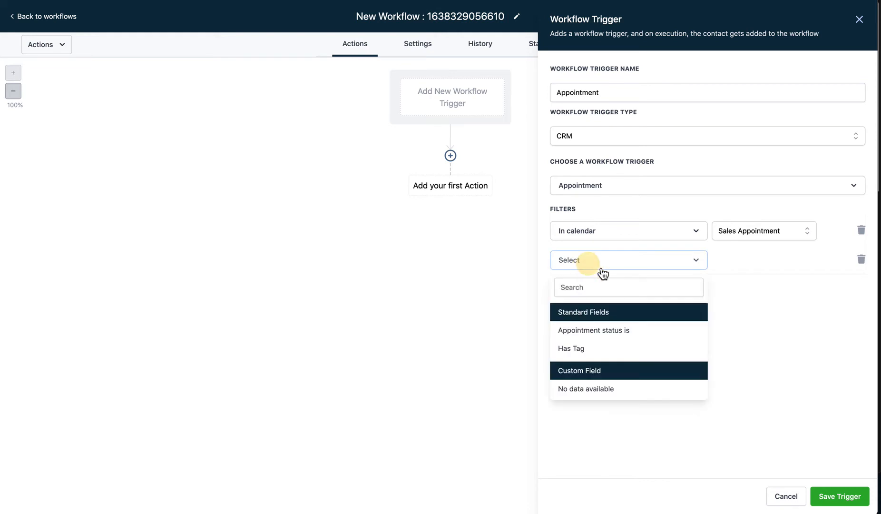
{"action": "left_click", "coordinate": [599, 332]}
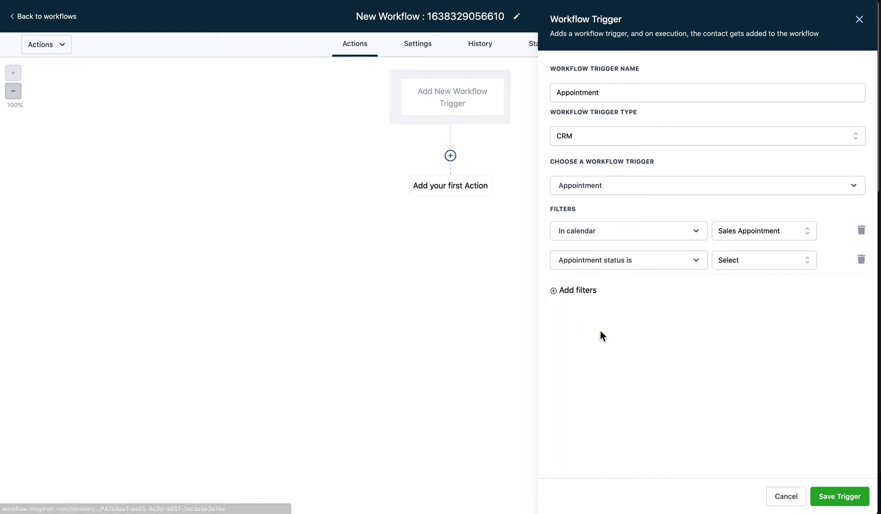
{"action": "left_click", "coordinate": [747, 261]}
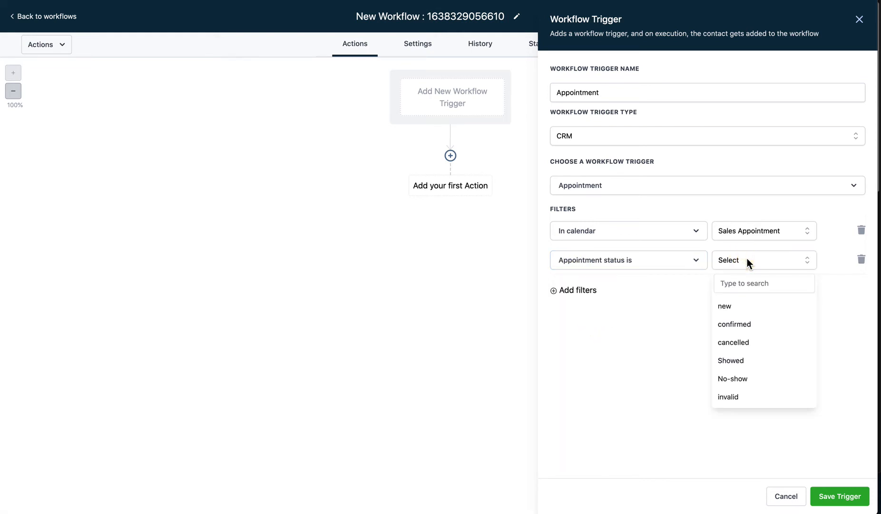
{"action": "left_click", "coordinate": [747, 326]}
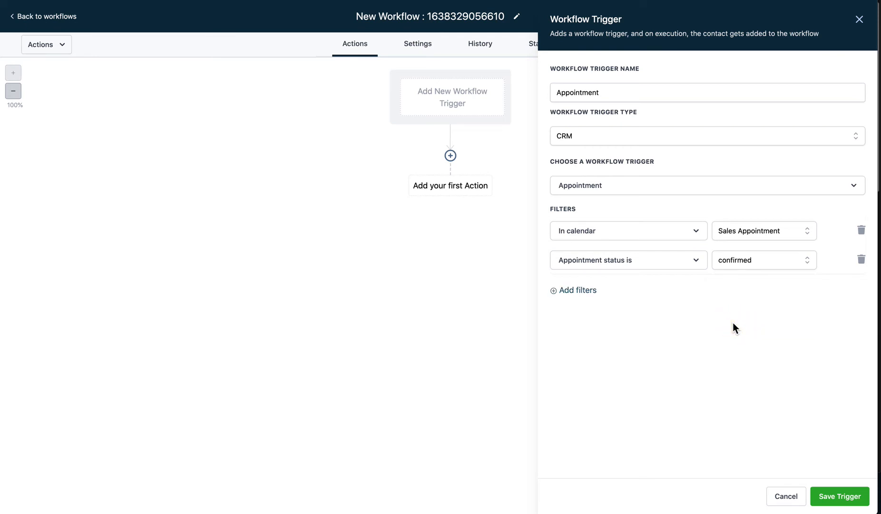
{"action": "left_click", "coordinate": [838, 497]}
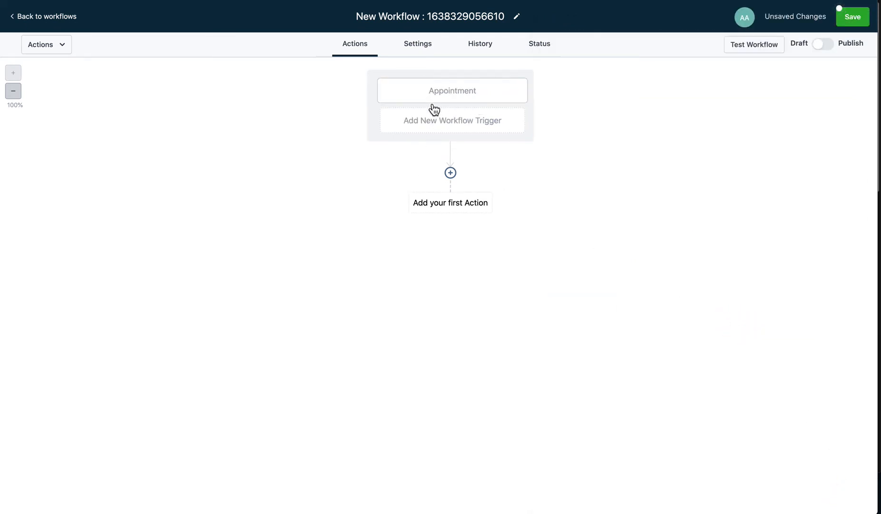
Step: Add an Add/Update Opportunity action as the first step after the Appointment trigger
{"action": "left_click", "coordinate": [452, 174]}
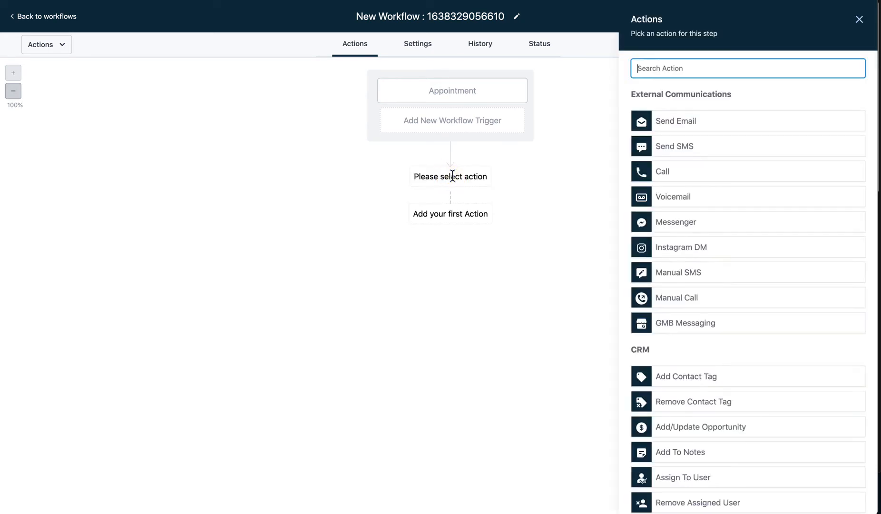
{"action": "left_click", "coordinate": [861, 21]}
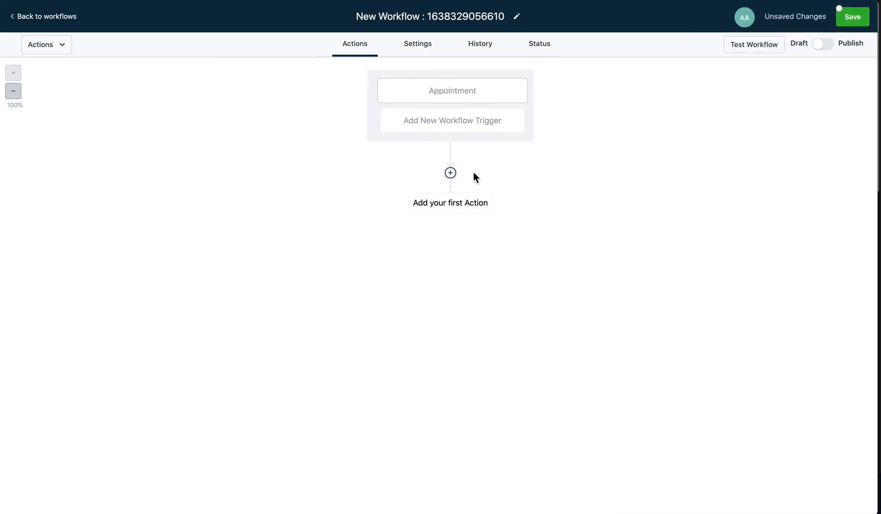
{"action": "left_click", "coordinate": [451, 174]}
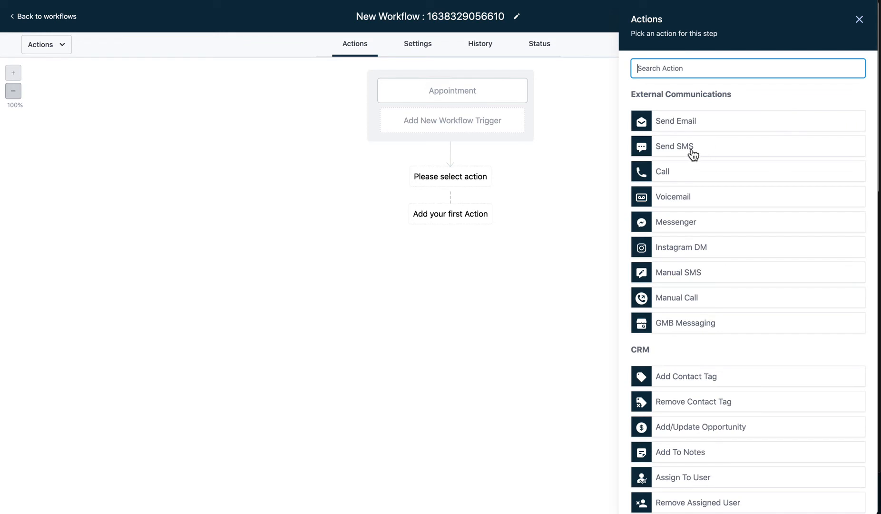
{"action": "scroll", "coordinate": [679, 147], "scroll_direction": "down", "scroll_amount": 3}
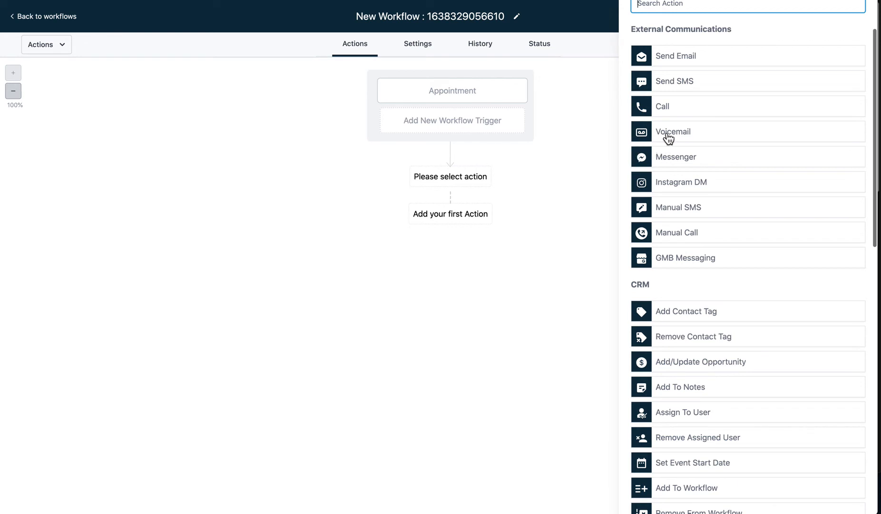
{"action": "scroll", "coordinate": [666, 143], "scroll_direction": "down", "scroll_amount": 5}
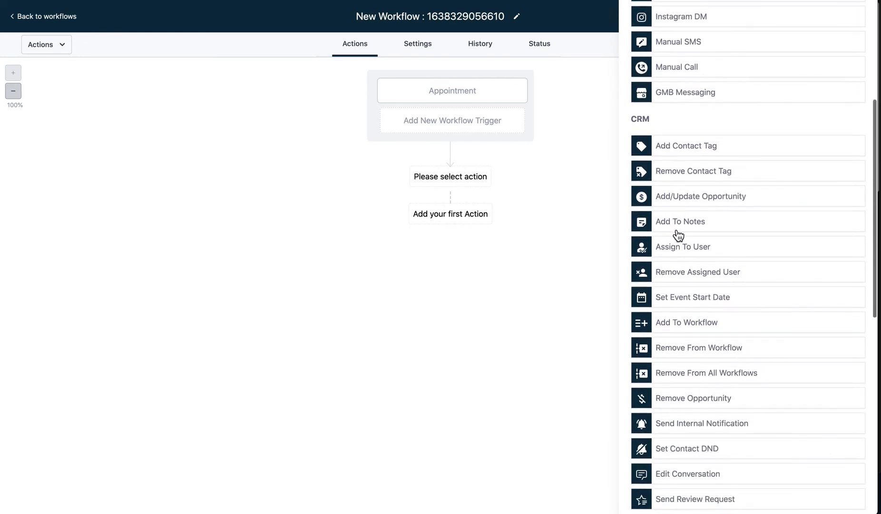
{"action": "scroll", "coordinate": [681, 230], "scroll_direction": "down", "scroll_amount": 4}
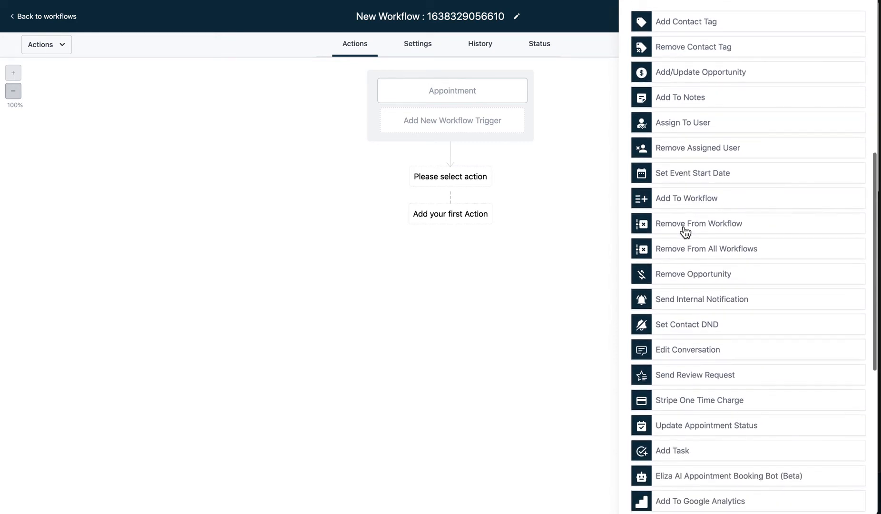
{"action": "scroll", "coordinate": [690, 234], "scroll_direction": "up", "scroll_amount": 2}
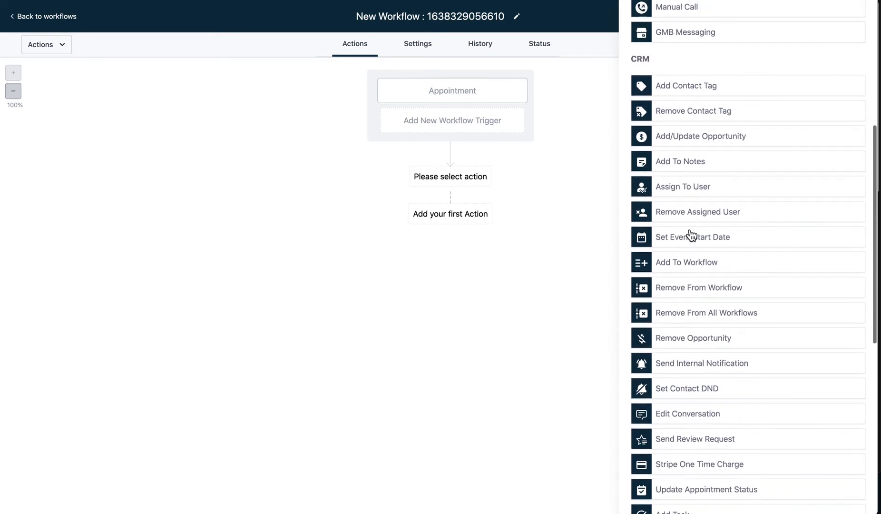
{"action": "left_click", "coordinate": [688, 138]}
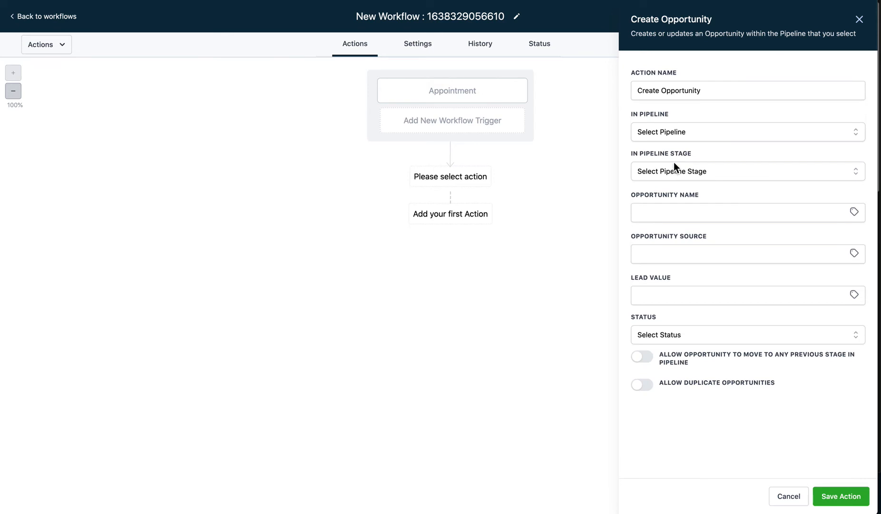
Step: Set the opportunity action to pipeline Sales Process 2, stage Book Appointment
{"action": "left_click", "coordinate": [678, 90]}
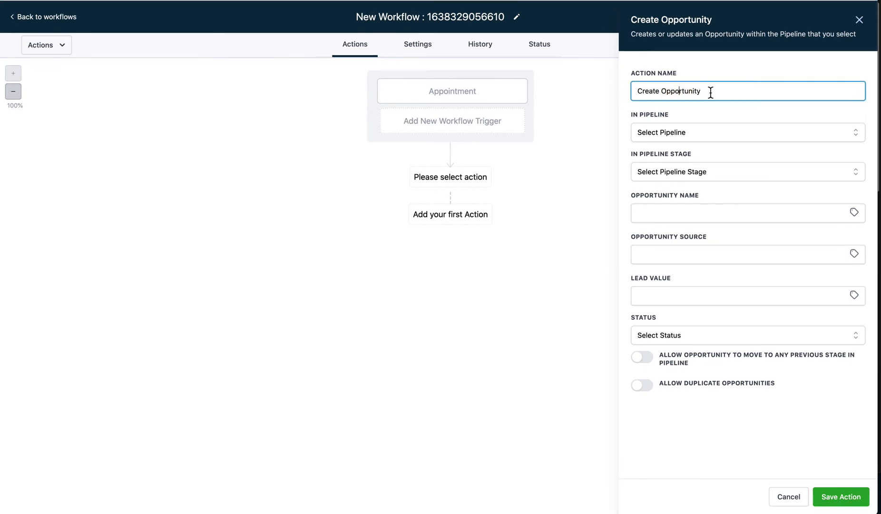
{"action": "left_click", "coordinate": [667, 132]}
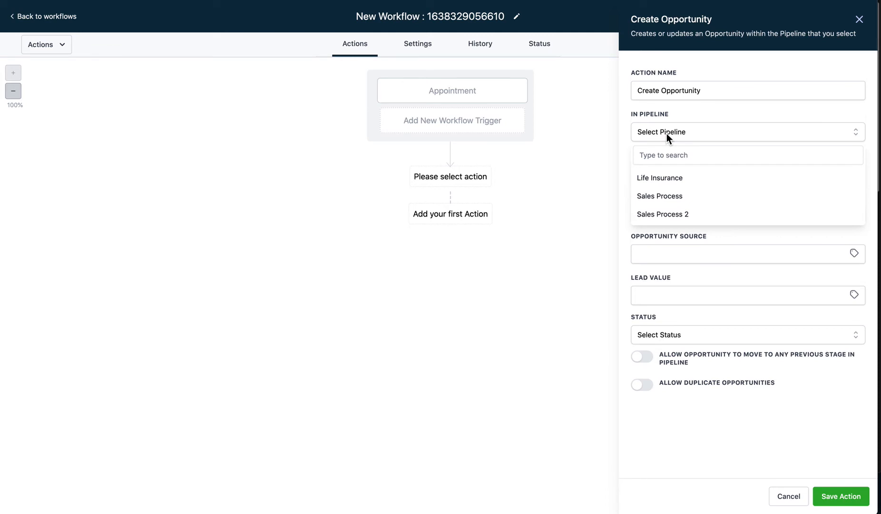
{"action": "left_click", "coordinate": [680, 220]}
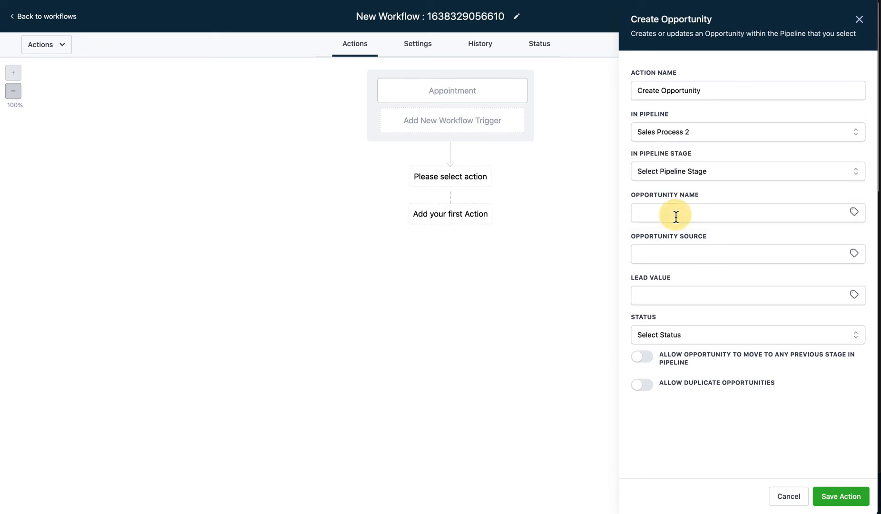
{"action": "left_click", "coordinate": [672, 171]}
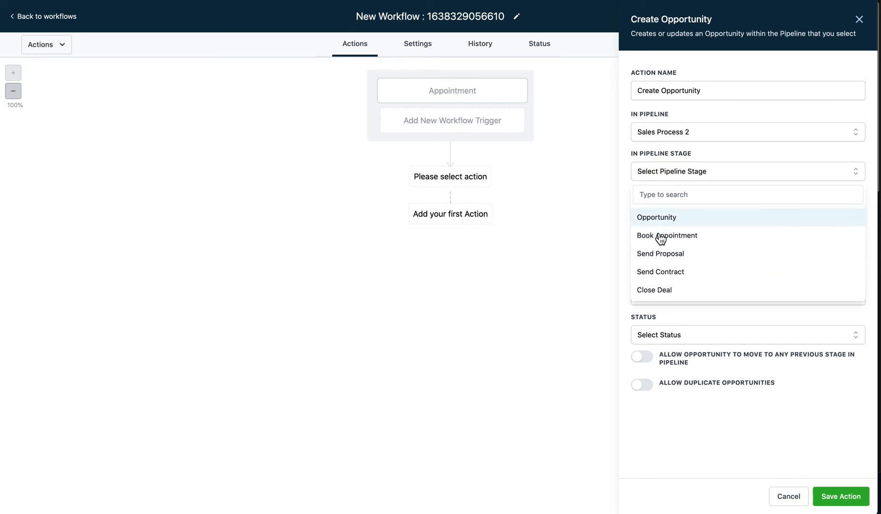
{"action": "left_click", "coordinate": [678, 243]}
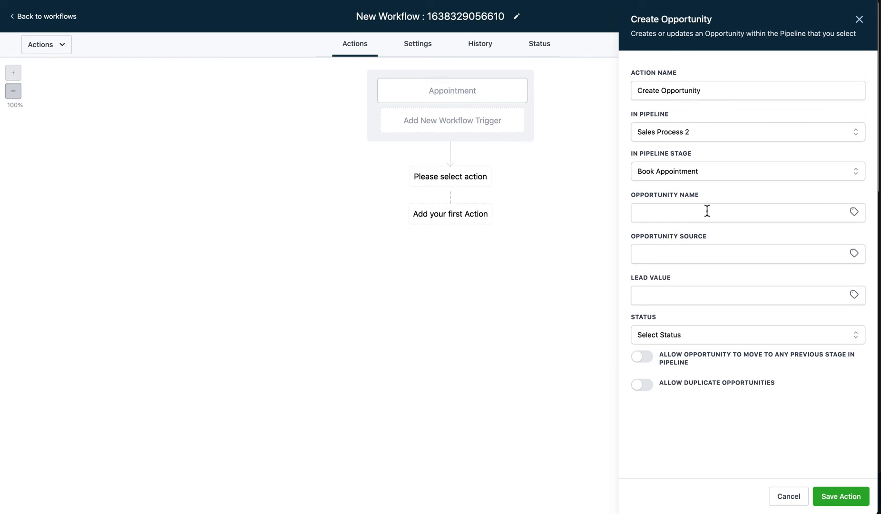
{"action": "left_click", "coordinate": [660, 212]}
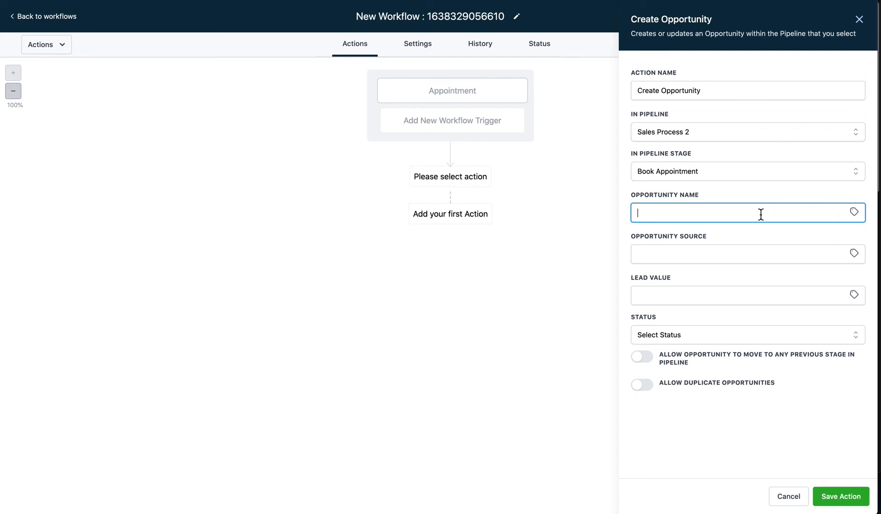
Step: Name the opportunity 'Deal: ' followed by the inserted contact Full Name value
{"action": "type", "text": "Deal:"}
{"action": "left_click", "coordinate": [855, 212]}
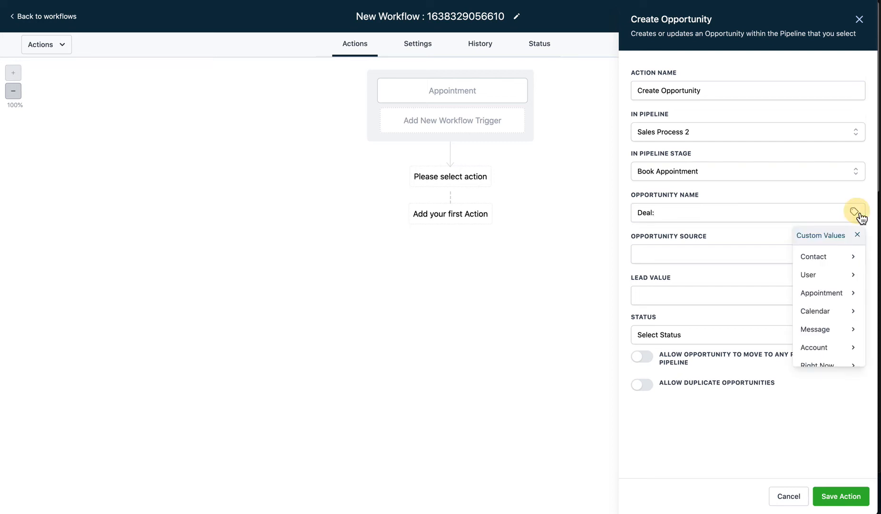
{"action": "left_click", "coordinate": [827, 265]}
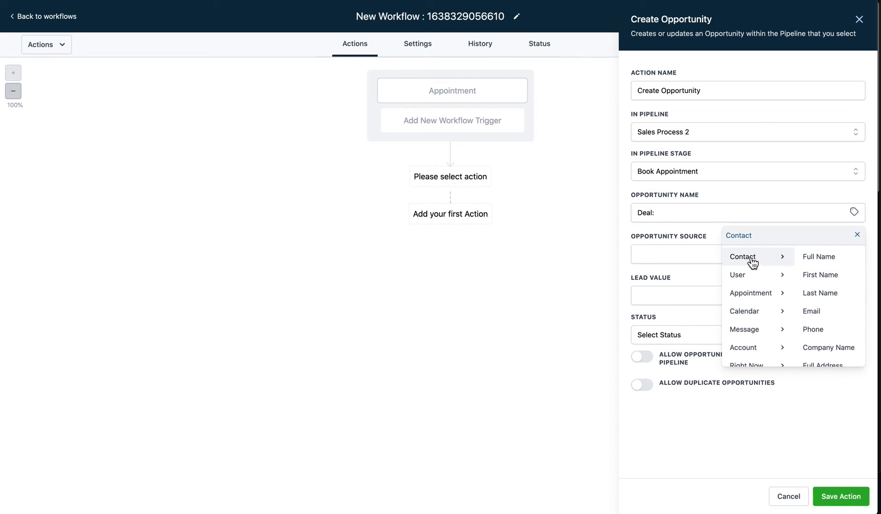
{"action": "left_click", "coordinate": [854, 212]}
{"action": "left_click", "coordinate": [859, 215]}
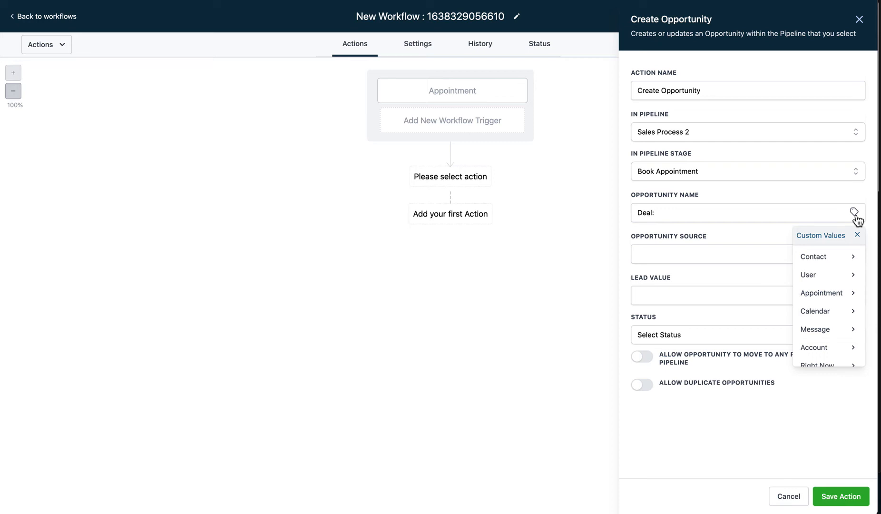
{"action": "left_click", "coordinate": [668, 216]}
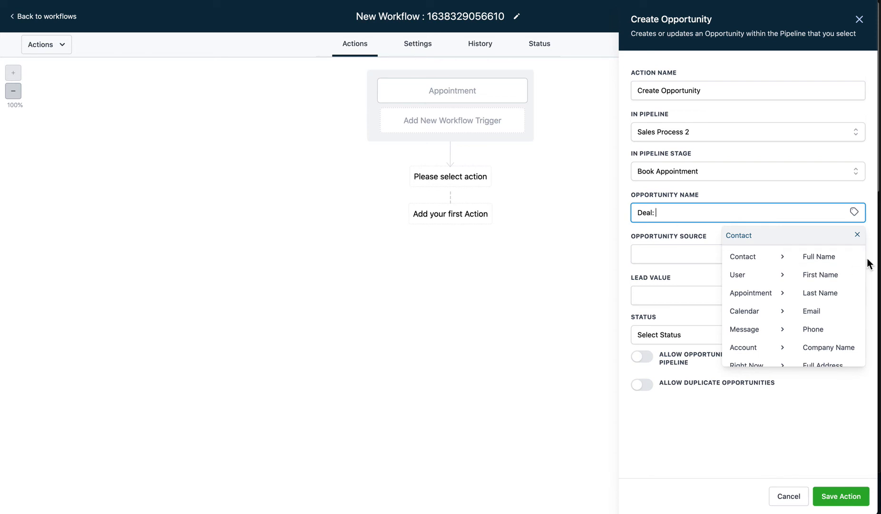
{"action": "left_click", "coordinate": [830, 256]}
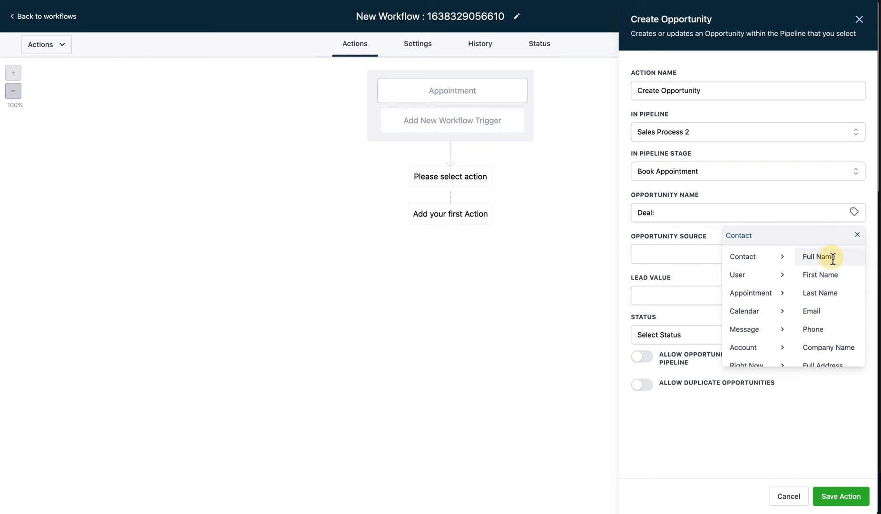
Step: Check the {{contact.name}} placeholder, set lead value 1500 and save the action
{"action": "left_click", "coordinate": [661, 213]}
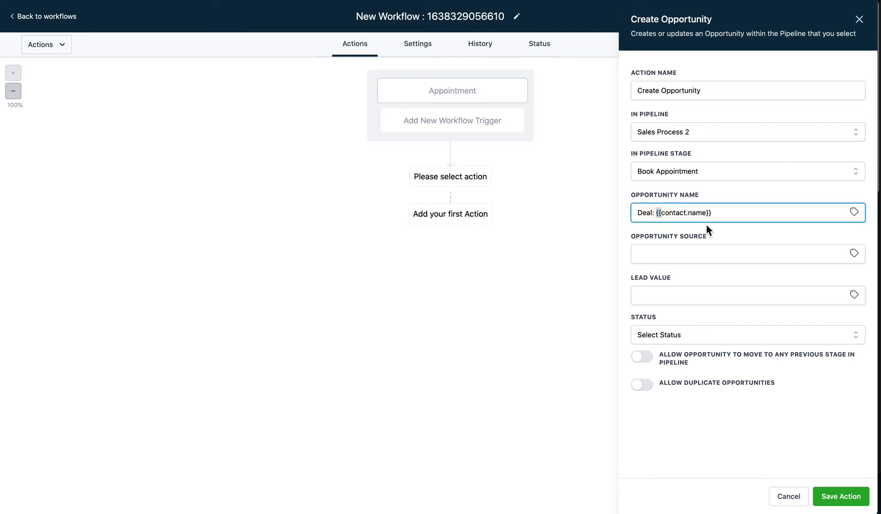
{"action": "left_click", "coordinate": [671, 213]}
{"action": "left_click", "coordinate": [659, 213]}
{"action": "left_click", "coordinate": [665, 214]}
{"action": "left_click", "coordinate": [658, 213]}
{"action": "left_click_drag", "start_coordinate": [657, 213], "coordinate": [712, 212]}
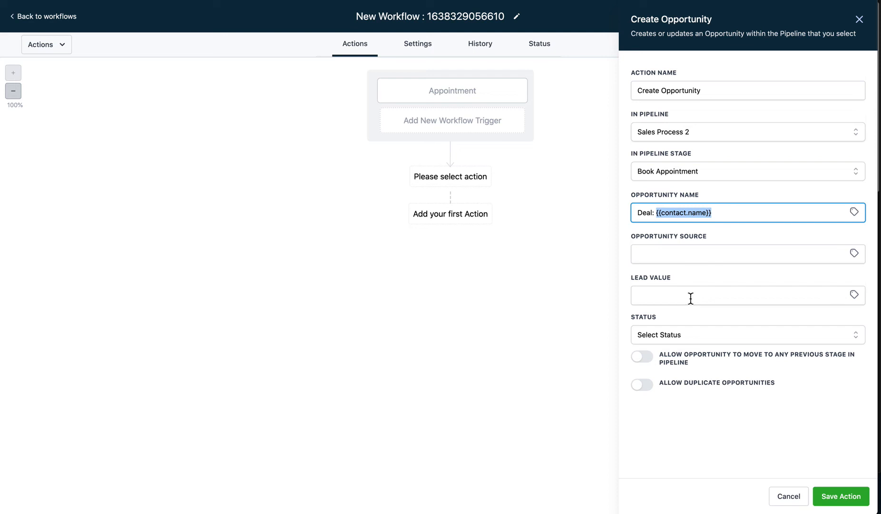
{"action": "left_click", "coordinate": [671, 296]}
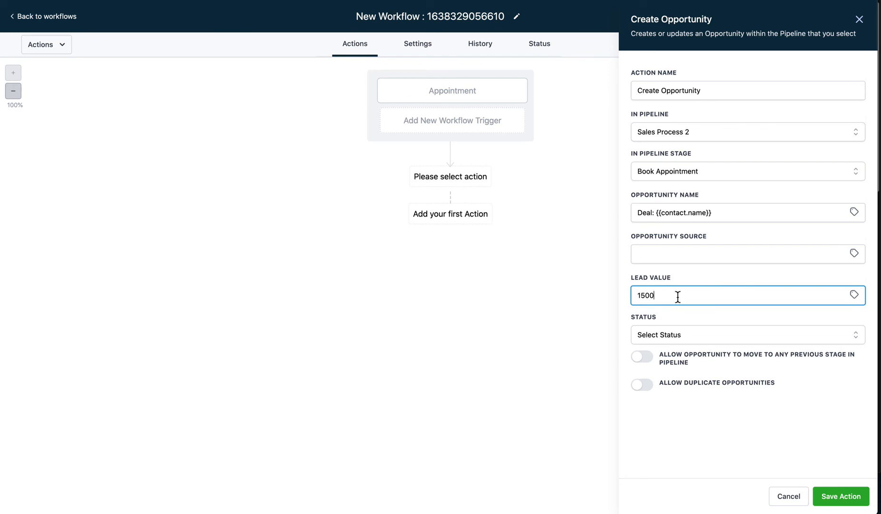
{"action": "left_click", "coordinate": [840, 495]}
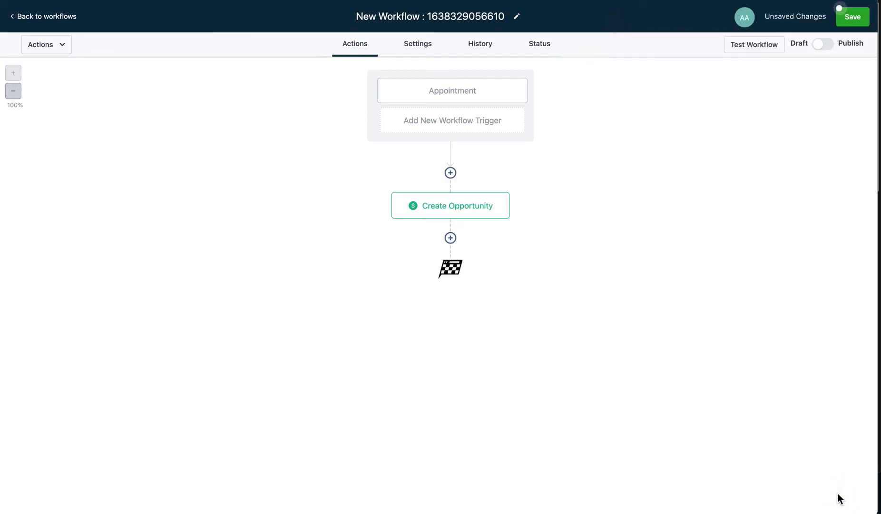
Step: Rename the workflow 'When Appt is Booked, Create Opportunity', publish it and save
{"action": "left_click", "coordinate": [856, 18]}
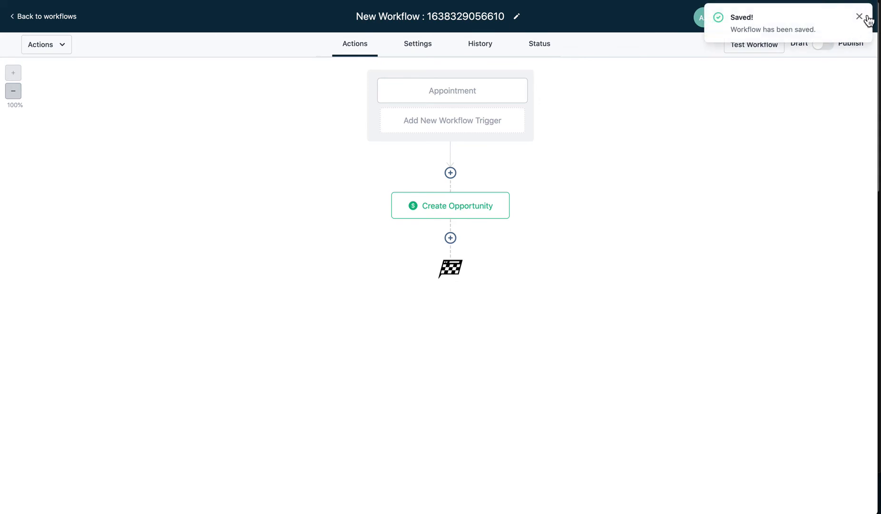
{"action": "left_click", "coordinate": [861, 15]}
{"action": "left_click", "coordinate": [465, 19]}
{"action": "triple_click", "coordinate": [466, 20]}
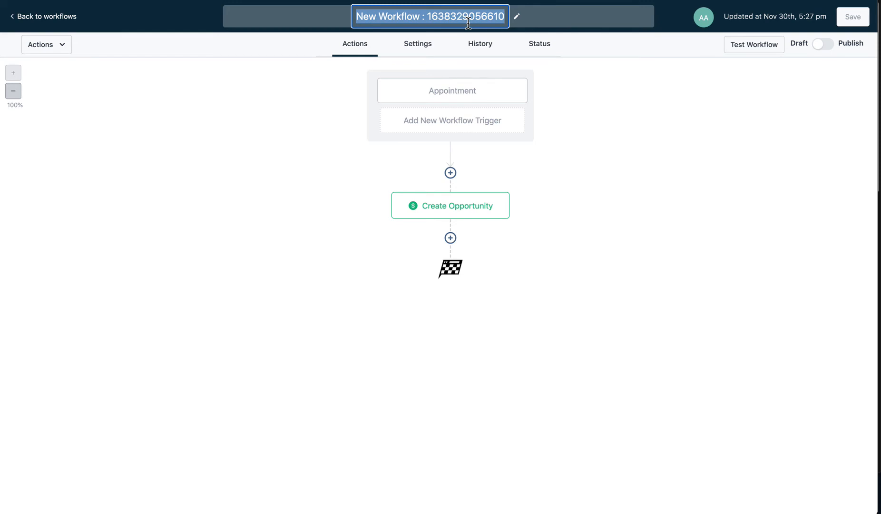
{"action": "type", "text": "When"}
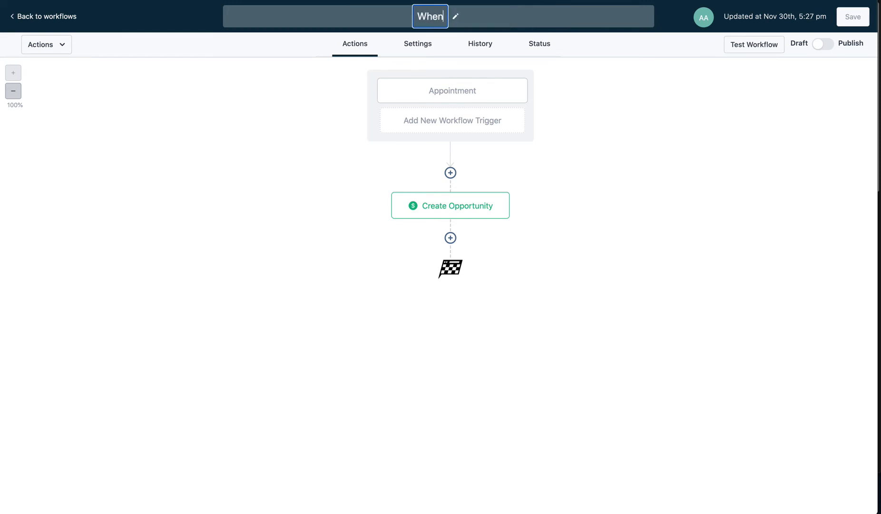
{"action": "type", "text": " Appt is Boo"}
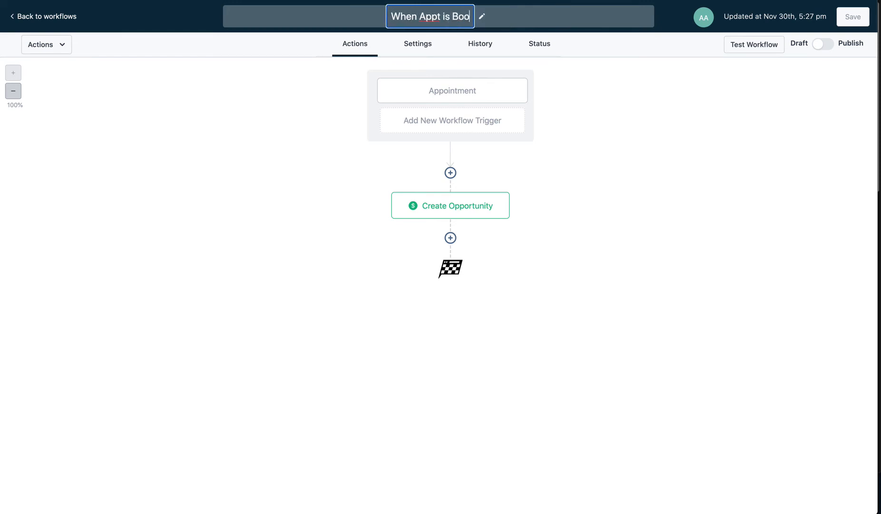
{"action": "type", "text": "ked, Create Oppo"}
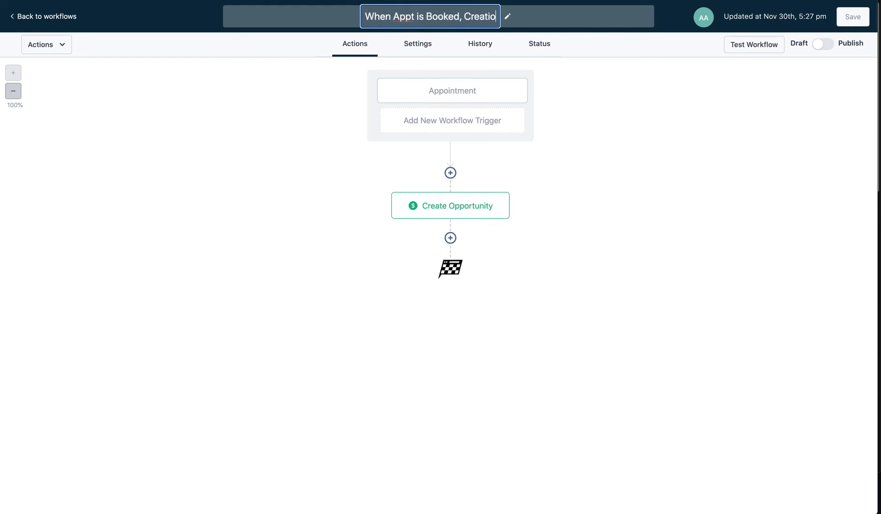
{"action": "type", "text": "rtunity"}
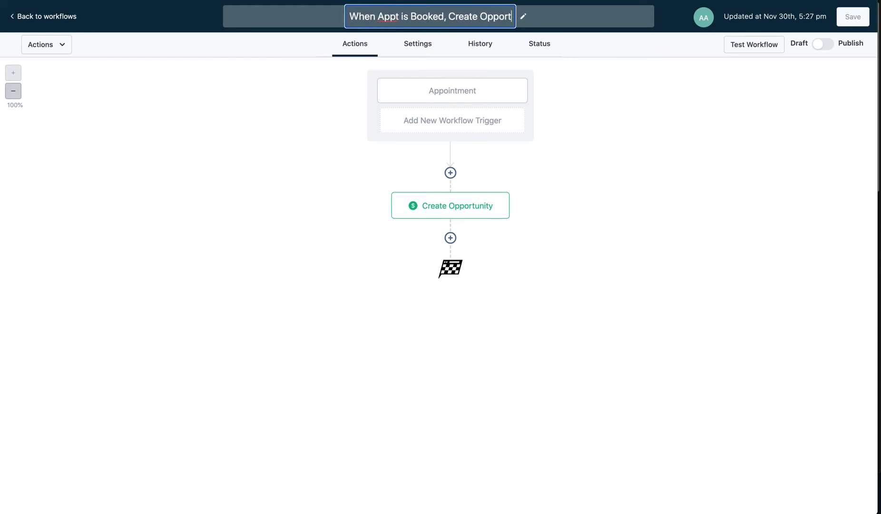
{"action": "left_click", "coordinate": [752, 166]}
{"action": "left_click", "coordinate": [824, 45]}
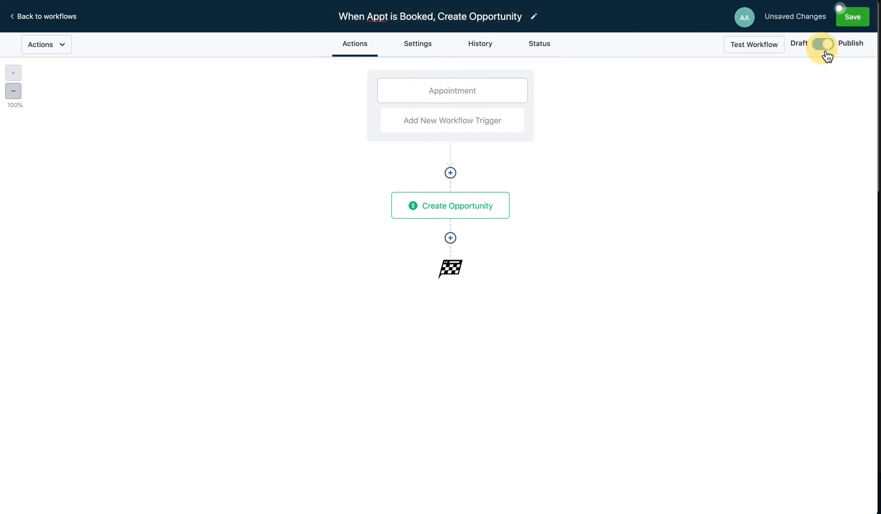
{"action": "left_click", "coordinate": [849, 19]}
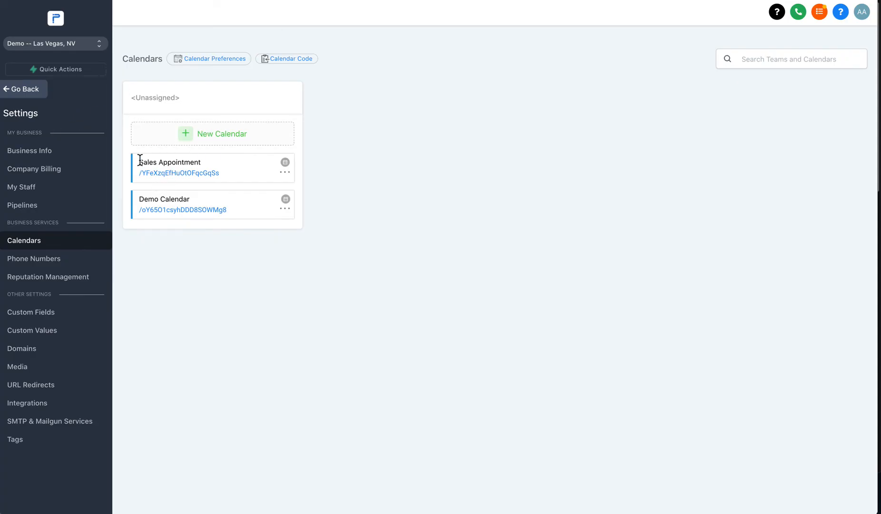
Step: Return to the Opportunities board and switch it to the Sales Process 2 pipeline
{"action": "left_click", "coordinate": [20, 96]}
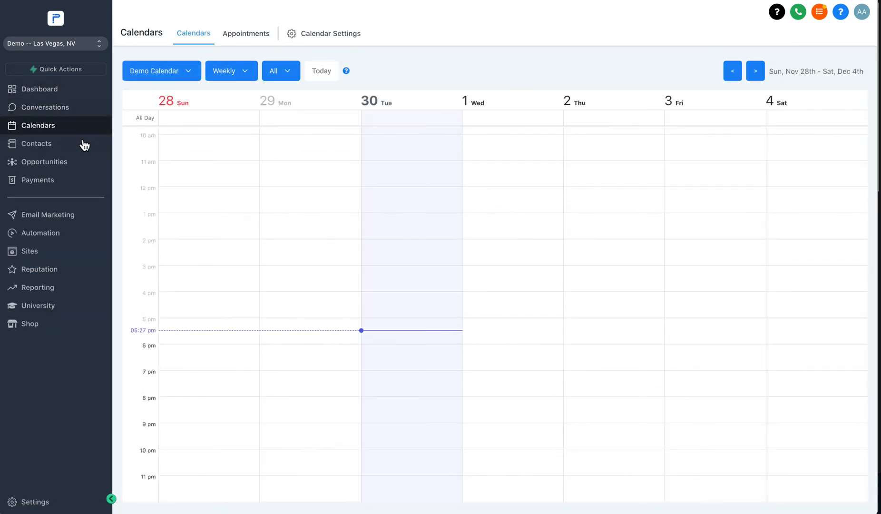
{"action": "left_click", "coordinate": [40, 162]}
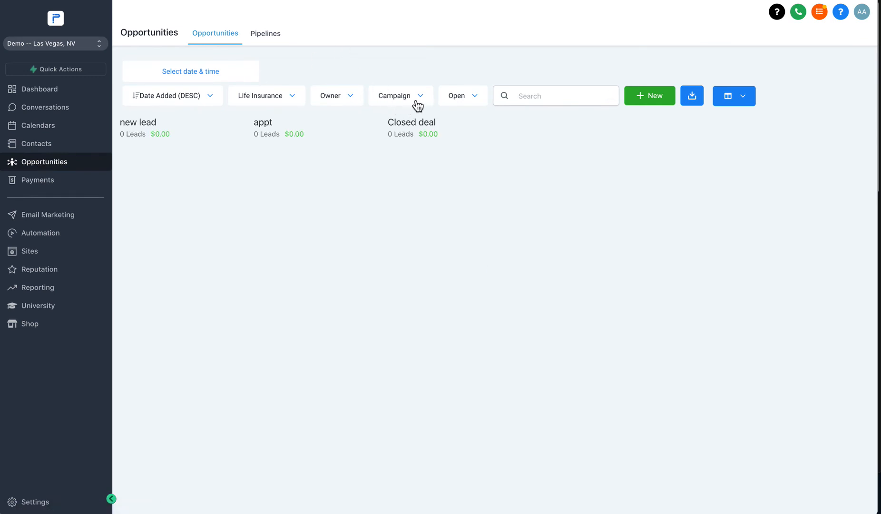
{"action": "left_click", "coordinate": [288, 105]}
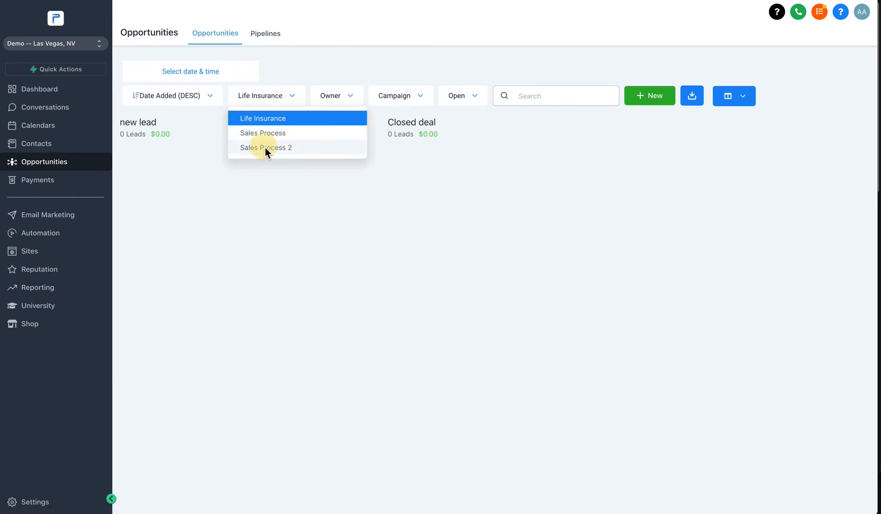
{"action": "left_click", "coordinate": [266, 148]}
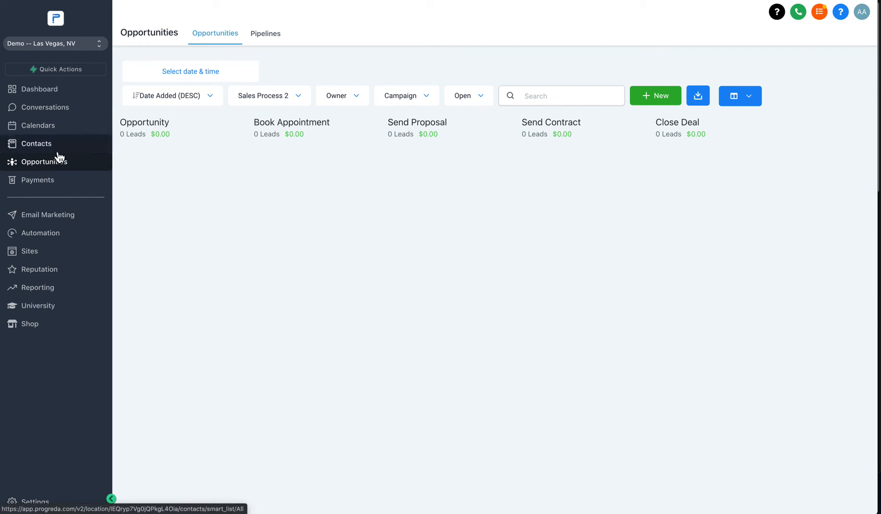
Step: Back on Calendars, review booked appointments and the weekly view, then open Calendar Settings
{"action": "left_click", "coordinate": [47, 127]}
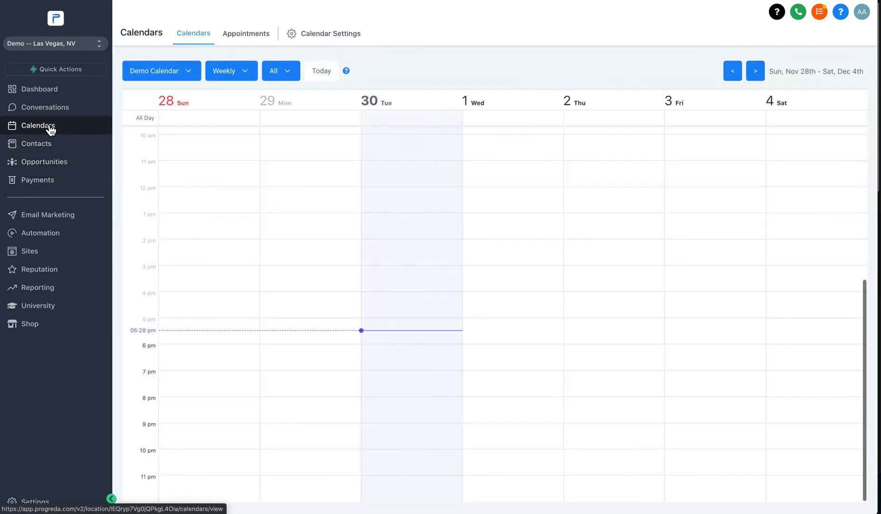
{"action": "left_click", "coordinate": [251, 35]}
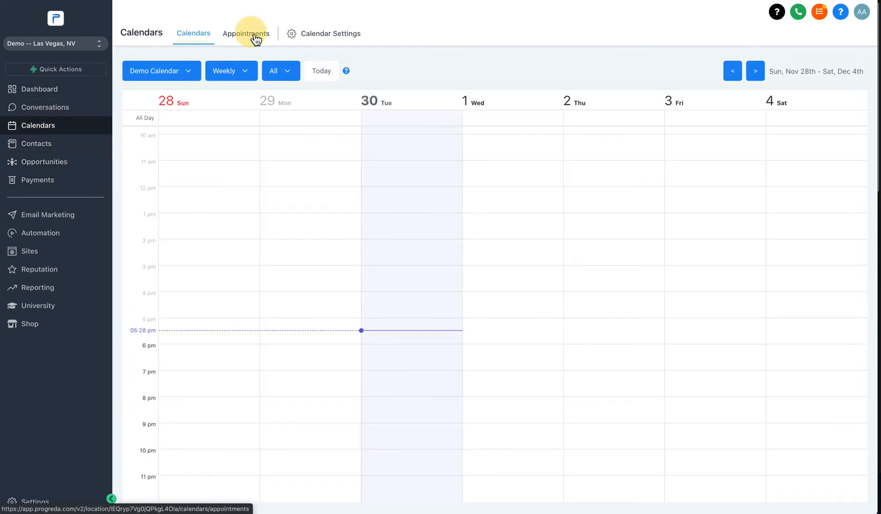
{"action": "left_click", "coordinate": [199, 37]}
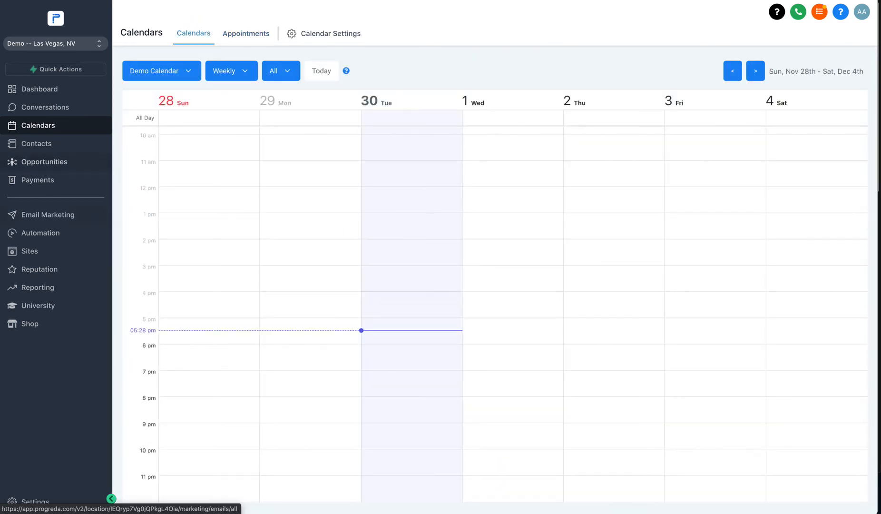
{"action": "left_click", "coordinate": [320, 35]}
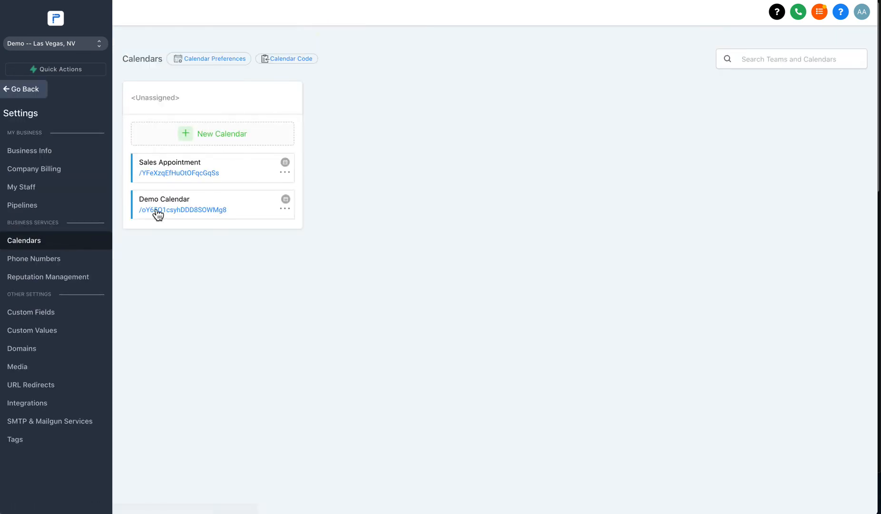
Step: On the Sales Appointment booking page, pick Wed, Dec 8, 2021 at 02:00 PM
{"action": "left_click", "coordinate": [177, 180]}
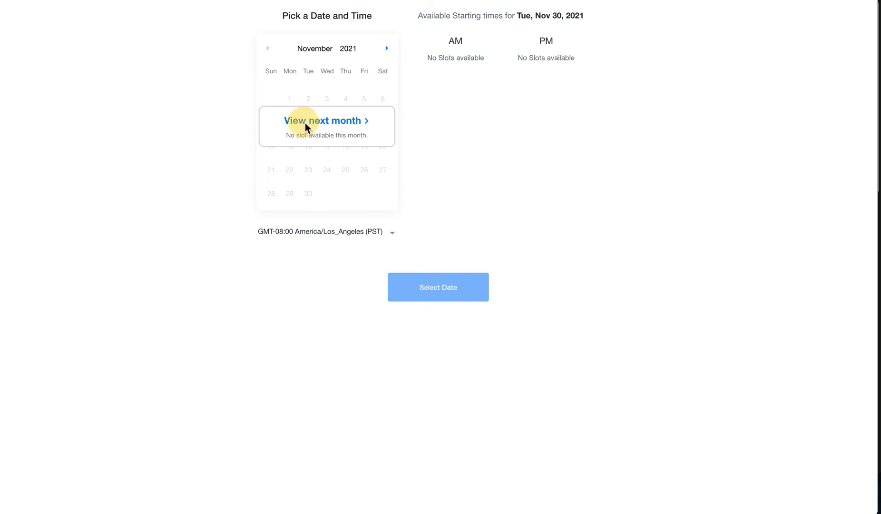
{"action": "left_click", "coordinate": [305, 123]}
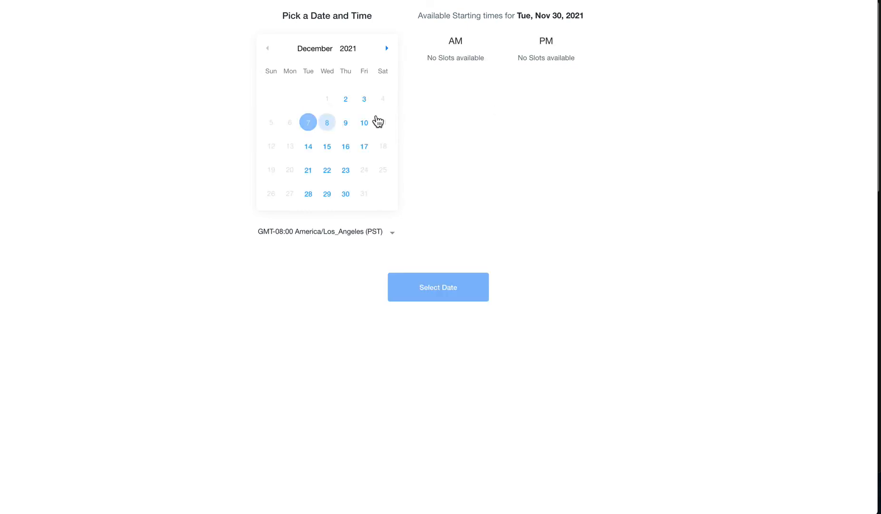
{"action": "left_click", "coordinate": [328, 125]}
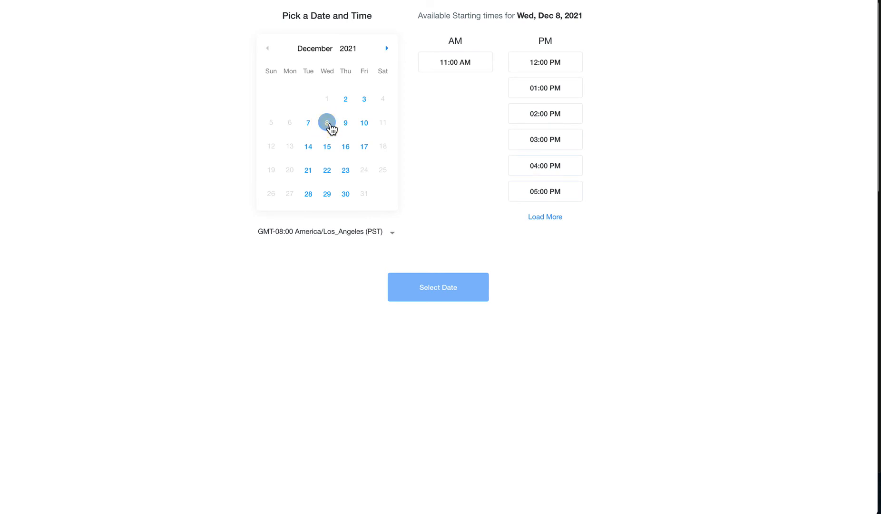
{"action": "left_click", "coordinate": [546, 125]}
Step: Confirm the slot and enter the contact's first name, phone number and e-mail
{"action": "left_click", "coordinate": [461, 291]}
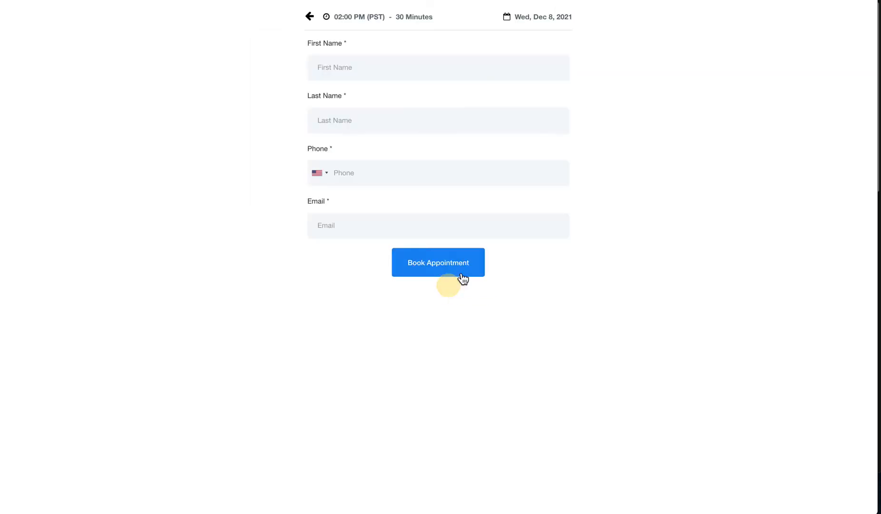
{"action": "left_click", "coordinate": [379, 73]}
{"action": "type", "text": "Andy Test"}
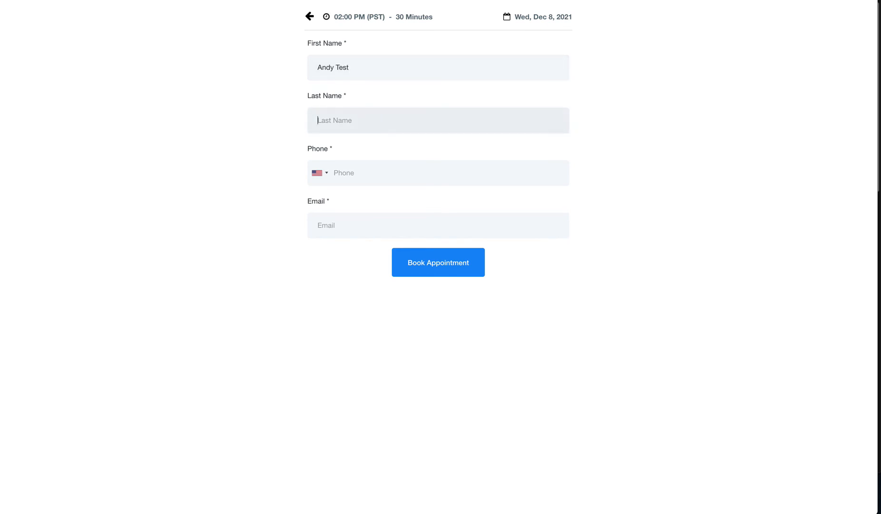
{"action": "type", "text": "Demo Audate"}
{"action": "left_click", "coordinate": [362, 169]}
{"action": "type", "text": "3105"}
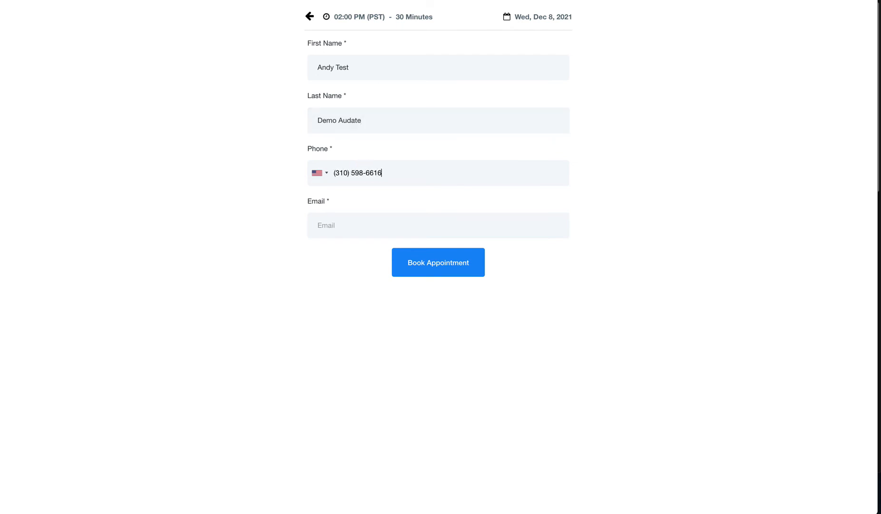
{"action": "left_click", "coordinate": [360, 215]}
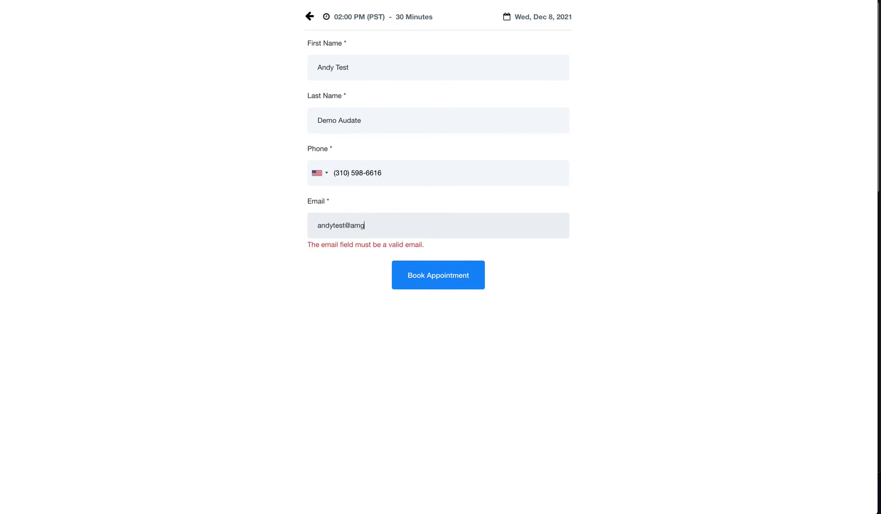
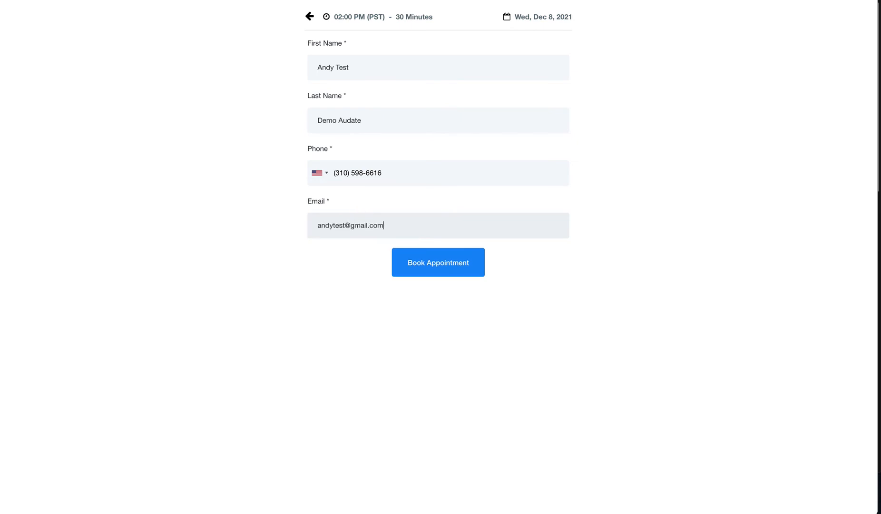
Step: Book the appointment and skip the additional information
{"action": "left_click", "coordinate": [442, 266]}
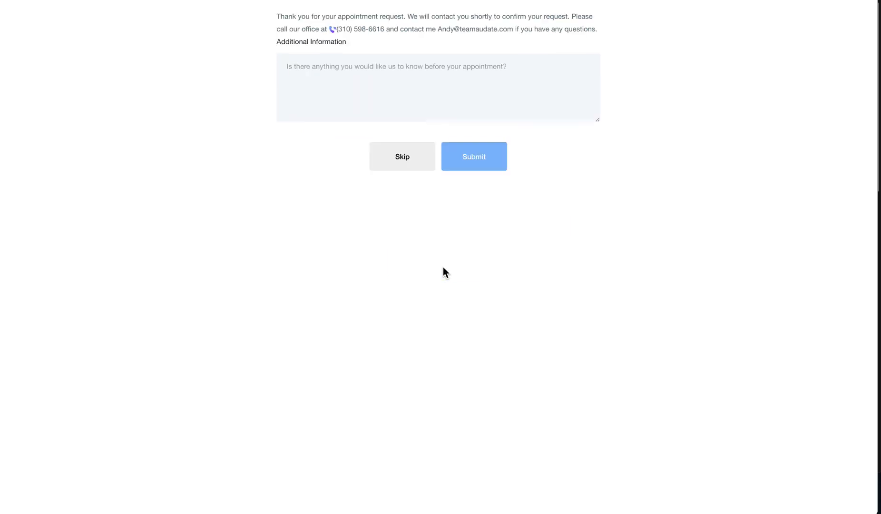
{"action": "left_click", "coordinate": [366, 81]}
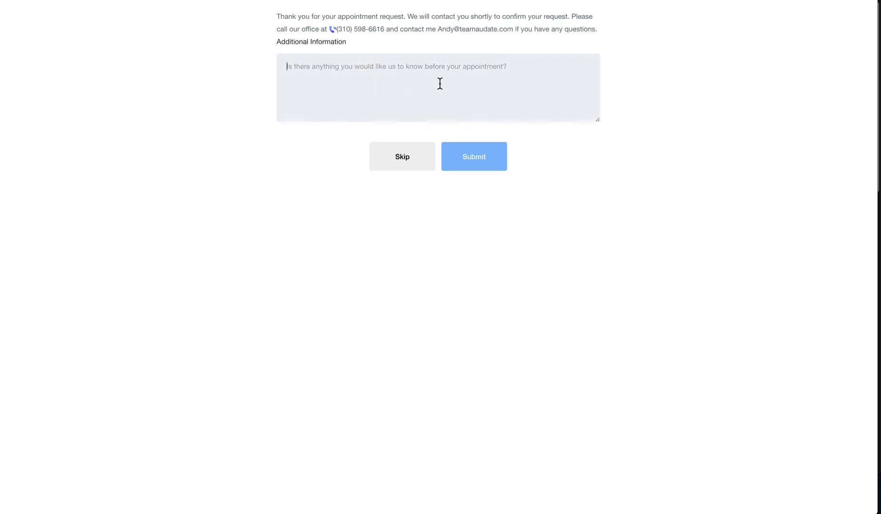
{"action": "left_click", "coordinate": [402, 157]}
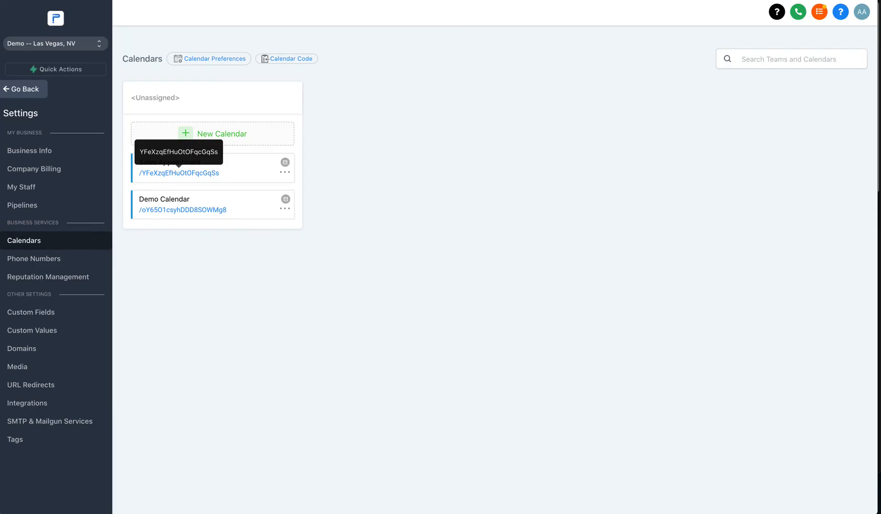
Step: Leave settings and open the Sales Process 2 opportunities board
{"action": "left_click", "coordinate": [26, 89]}
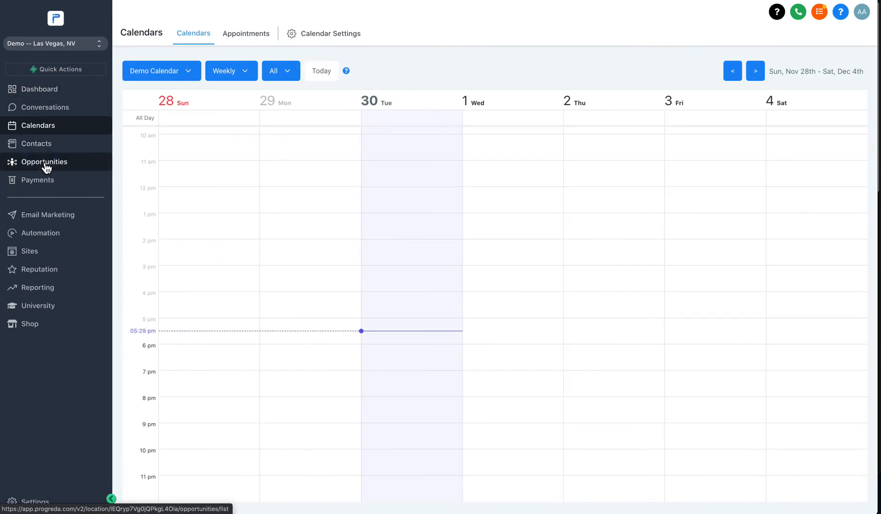
{"action": "left_click", "coordinate": [59, 165]}
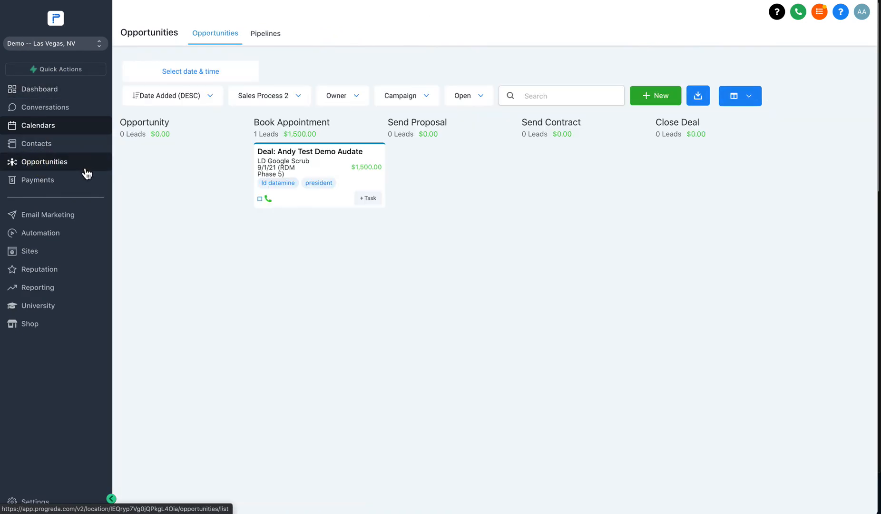
{"action": "left_click", "coordinate": [46, 166]}
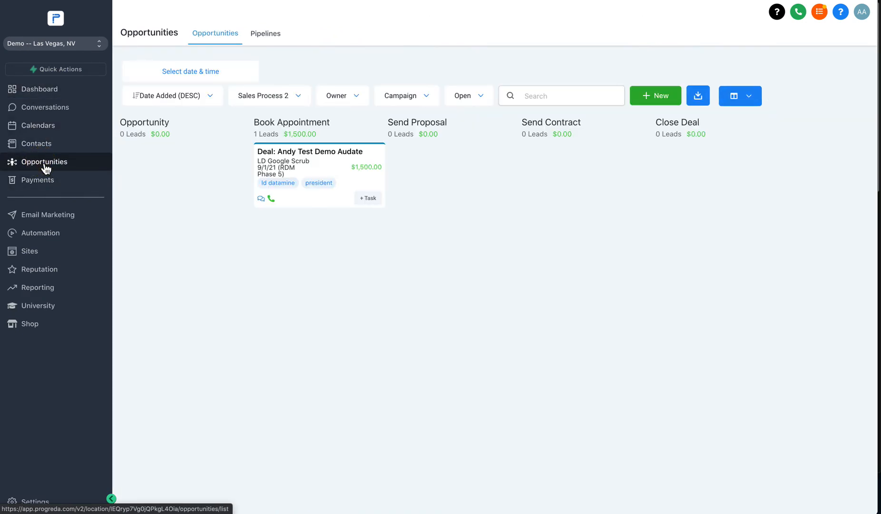
Step: Inspect the new $1,500.00 deal's contact details, then return to the board
{"action": "left_click", "coordinate": [309, 159]}
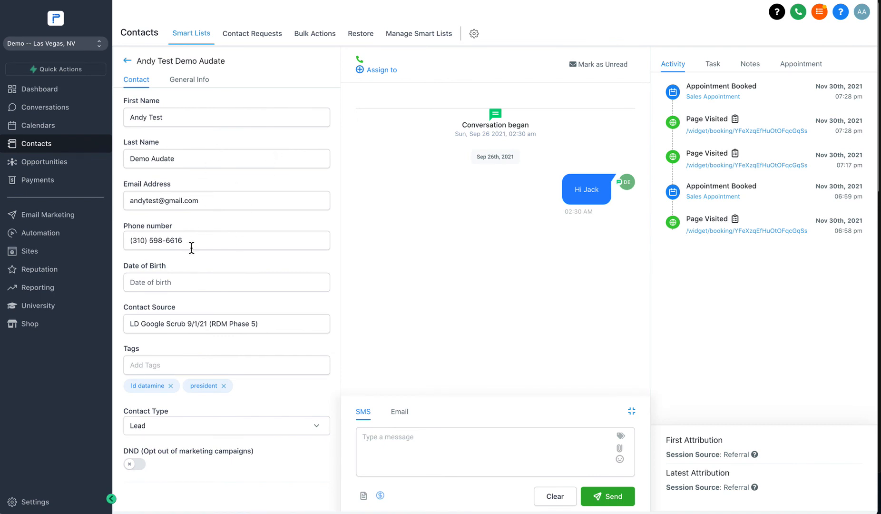
{"action": "left_click_drag", "start_coordinate": [134, 200], "coordinate": [211, 203]}
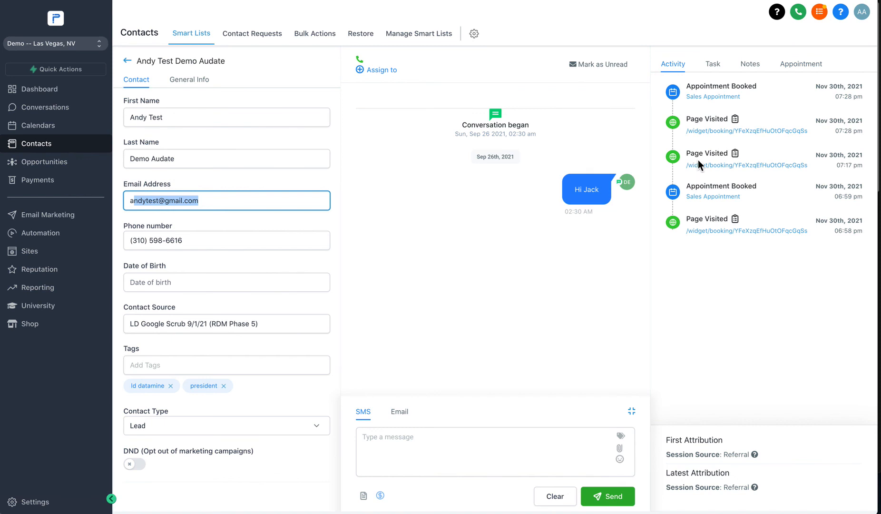
{"action": "left_click", "coordinate": [193, 118]}
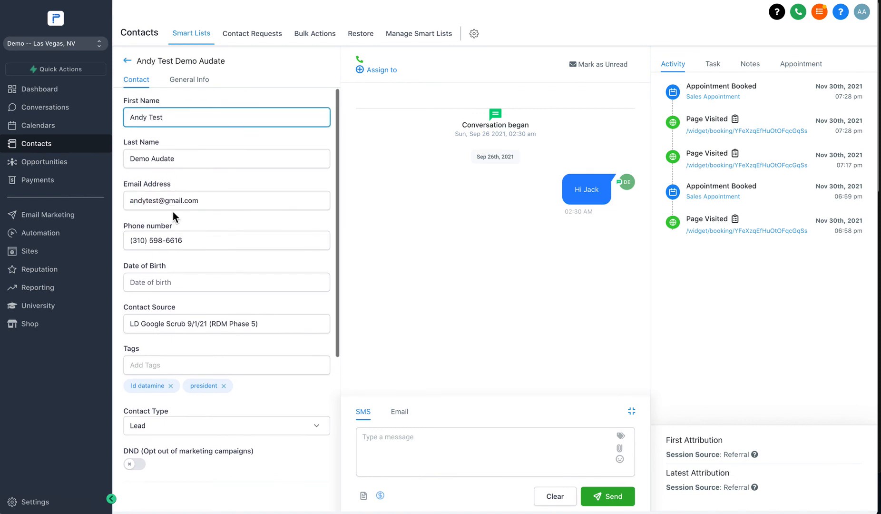
{"action": "left_click", "coordinate": [147, 327]}
{"action": "left_click", "coordinate": [527, 191]}
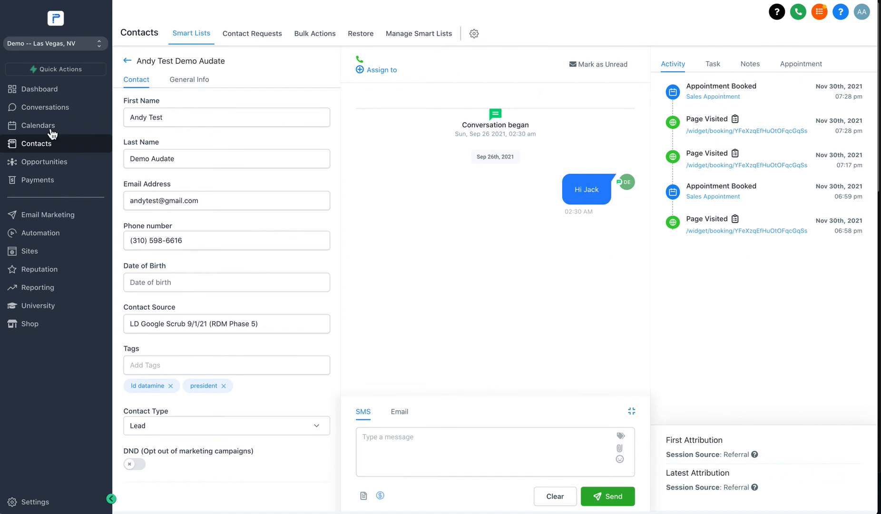
{"action": "left_click", "coordinate": [50, 169]}
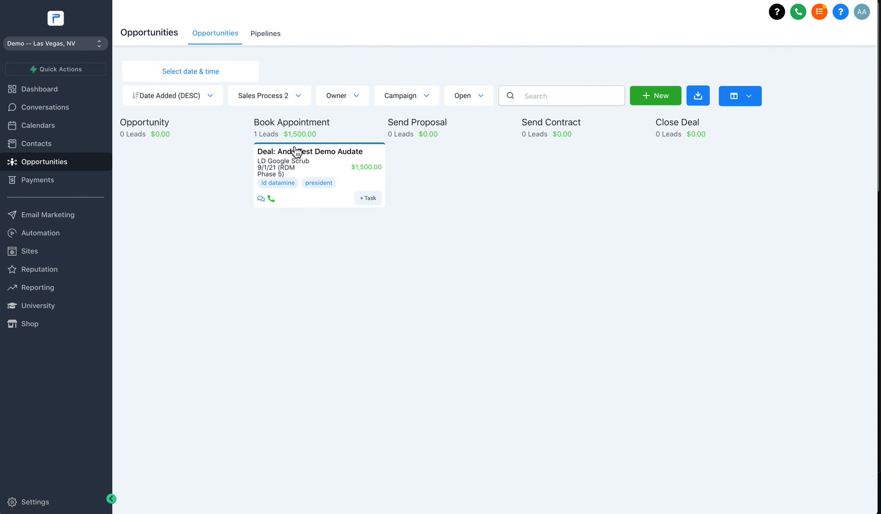
Step: Try dragging the $1,500.00 deal card out of Book Appointment
{"action": "left_click", "coordinate": [281, 165]}
{"action": "left_click_drag", "start_coordinate": [296, 165], "coordinate": [307, 164]}
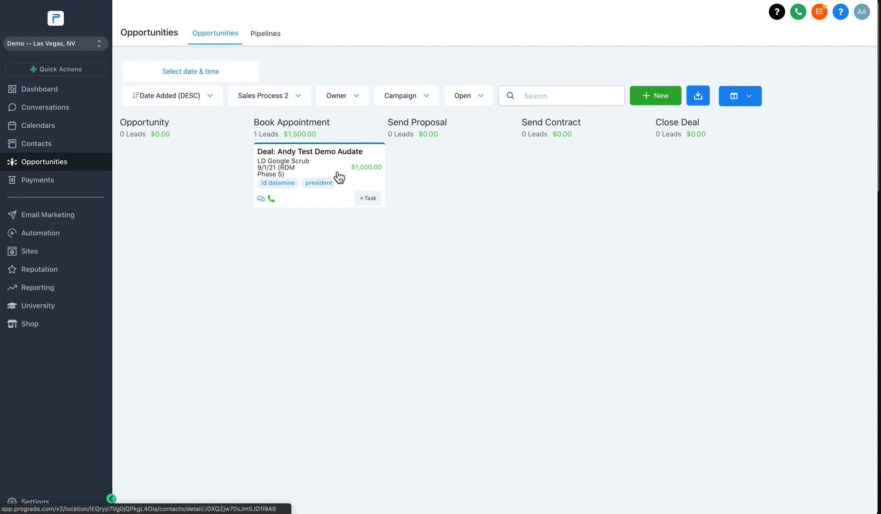
{"action": "left_click_drag", "start_coordinate": [322, 176], "coordinate": [379, 187]}
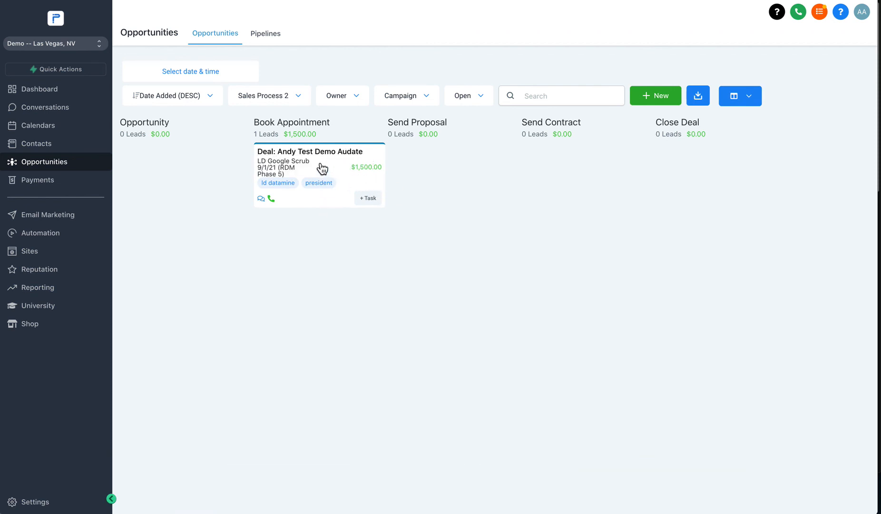
Step: Check the Dashboard and Contacts, then drag the deal into Send Proposal on Opportunities
{"action": "left_click", "coordinate": [39, 90]}
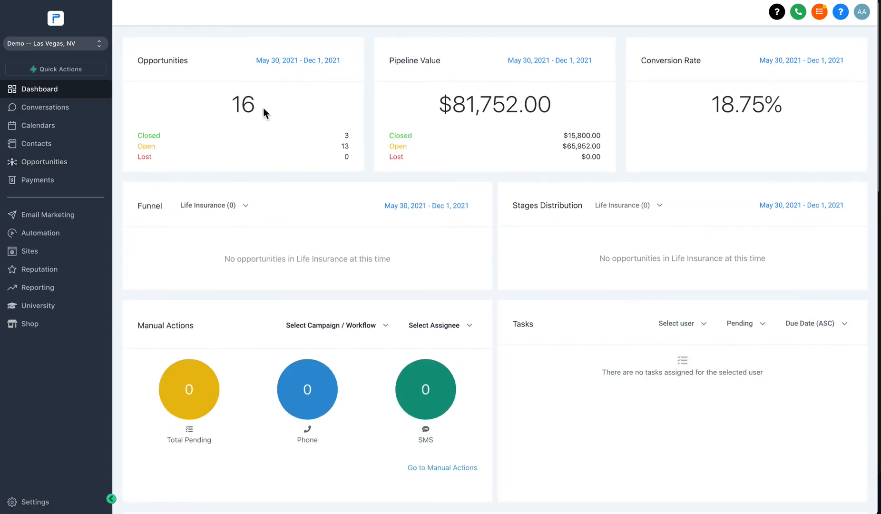
{"action": "left_click_drag", "start_coordinate": [230, 101], "coordinate": [297, 111]}
{"action": "left_click", "coordinate": [299, 110]}
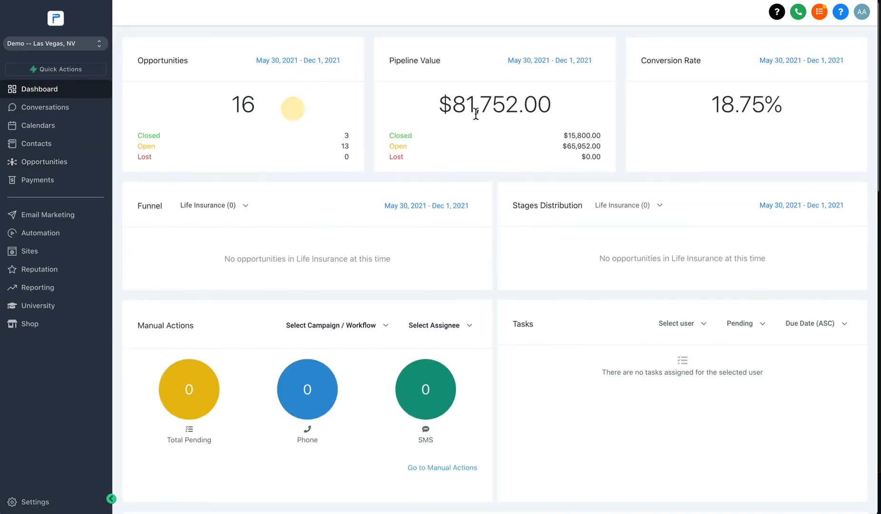
{"action": "left_click", "coordinate": [55, 88]}
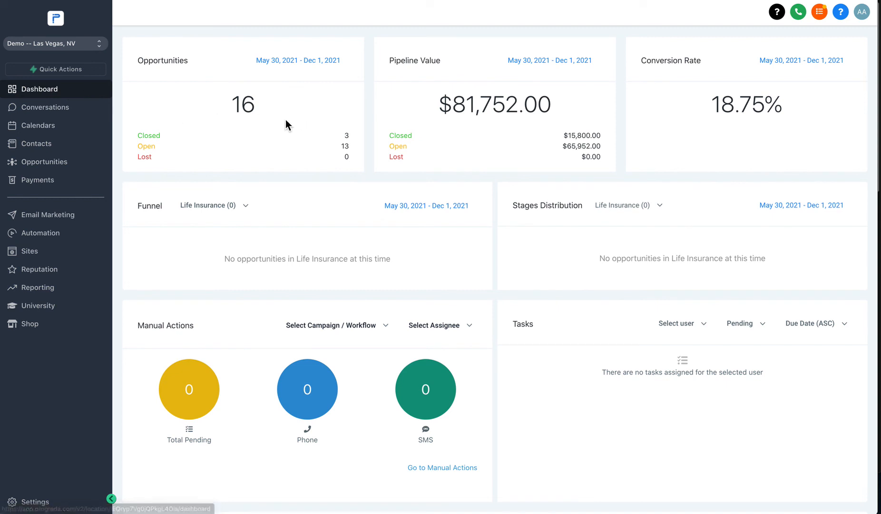
{"action": "left_click", "coordinate": [34, 143]}
{"action": "left_click", "coordinate": [48, 162]}
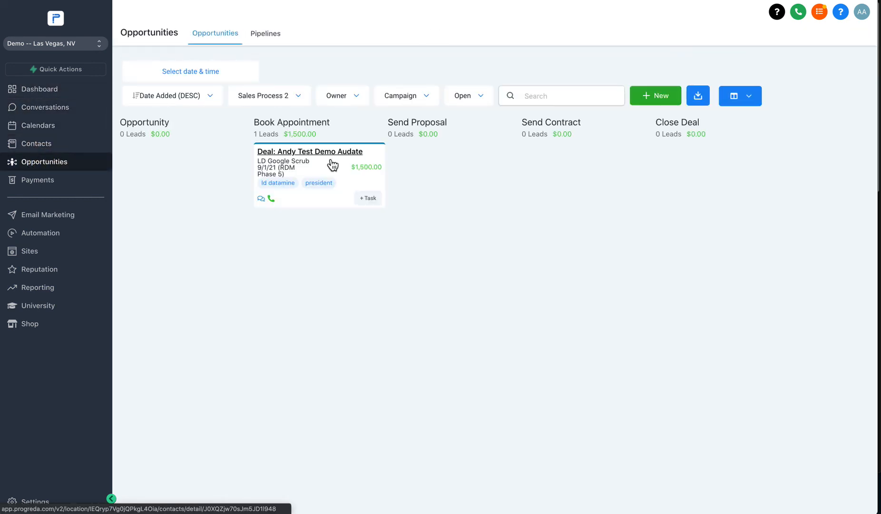
{"action": "left_click_drag", "start_coordinate": [331, 176], "coordinate": [576, 178]}
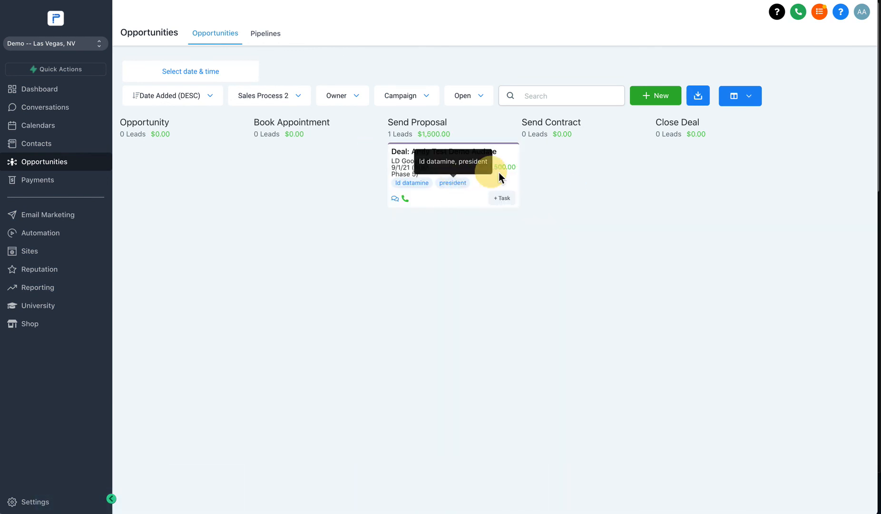
Step: Move the deal to Send Contract, cancel its editor, then drop it on WON
{"action": "left_click_drag", "start_coordinate": [500, 173], "coordinate": [582, 172]}
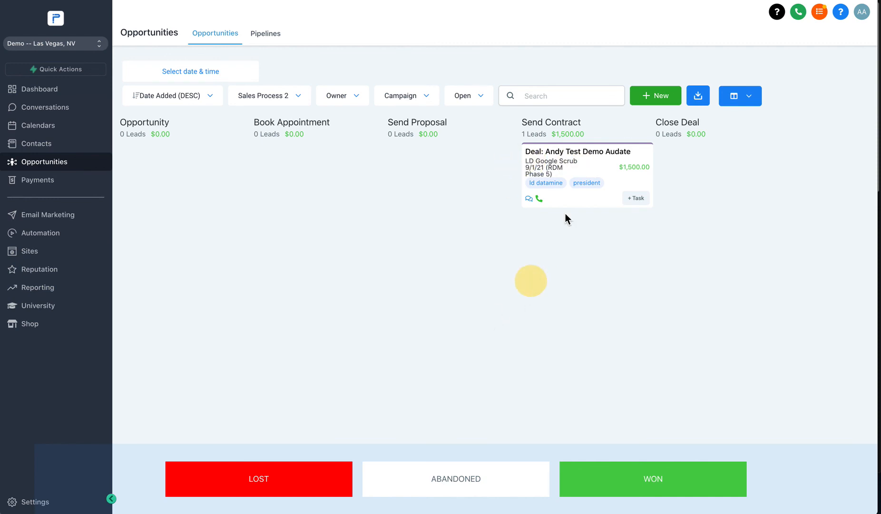
{"action": "left_click", "coordinate": [589, 169]}
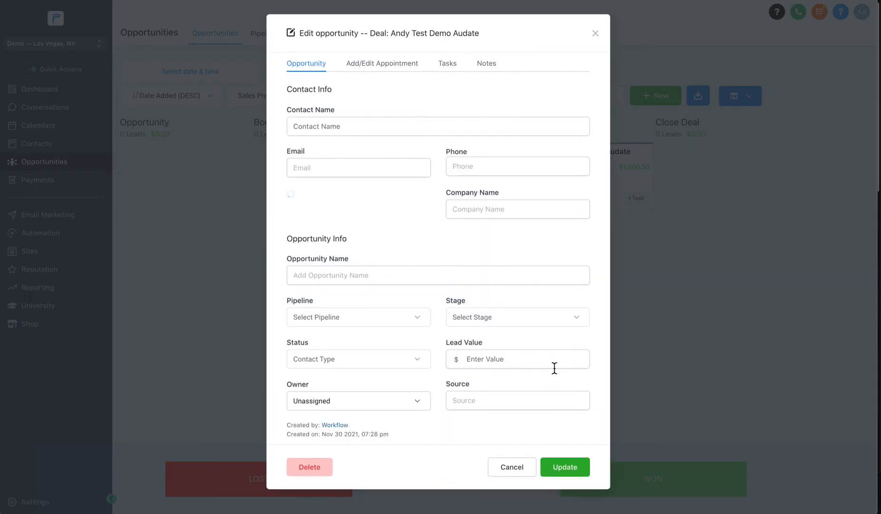
{"action": "left_click", "coordinate": [511, 474]}
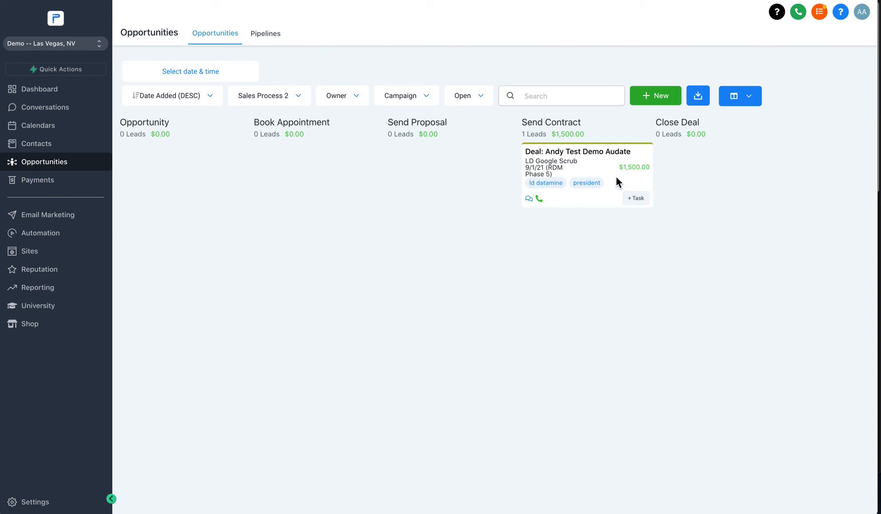
{"action": "left_click_drag", "start_coordinate": [561, 177], "coordinate": [580, 170]}
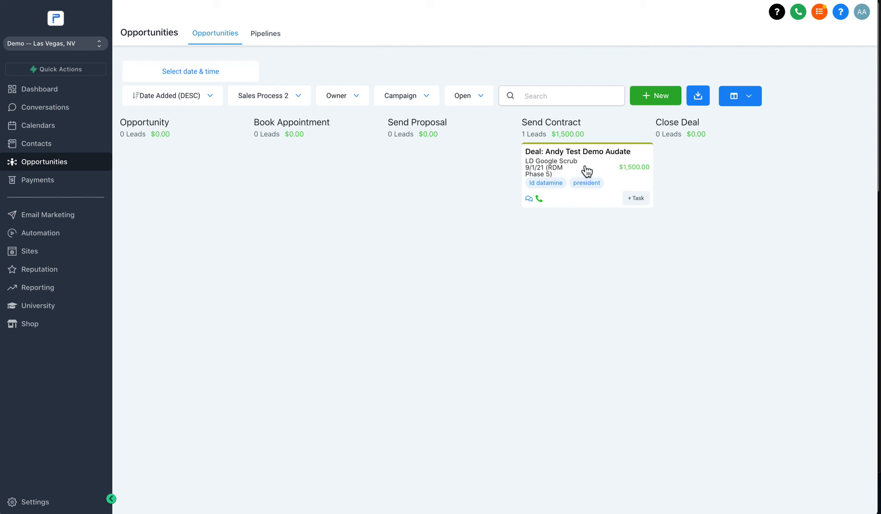
{"action": "left_click_drag", "start_coordinate": [582, 167], "coordinate": [627, 484]}
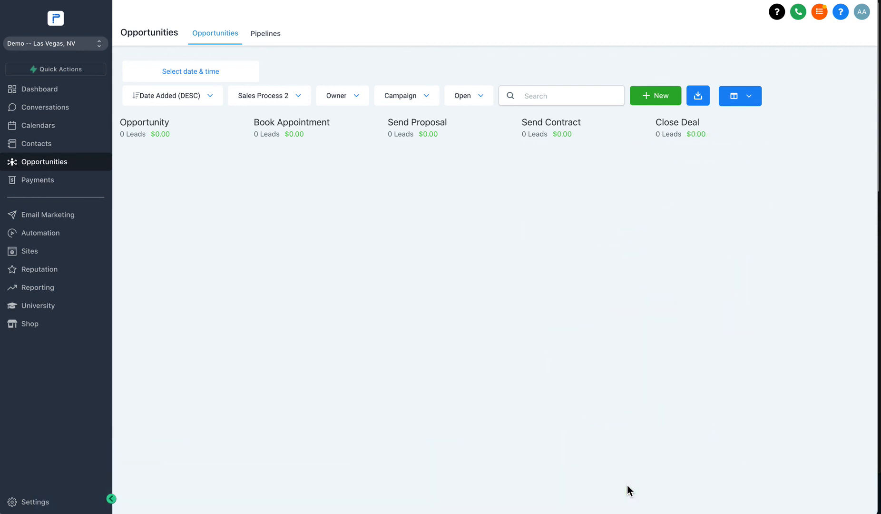
Step: Filter deals by status Won to confirm the test deal, then reset to All
{"action": "left_click", "coordinate": [475, 102]}
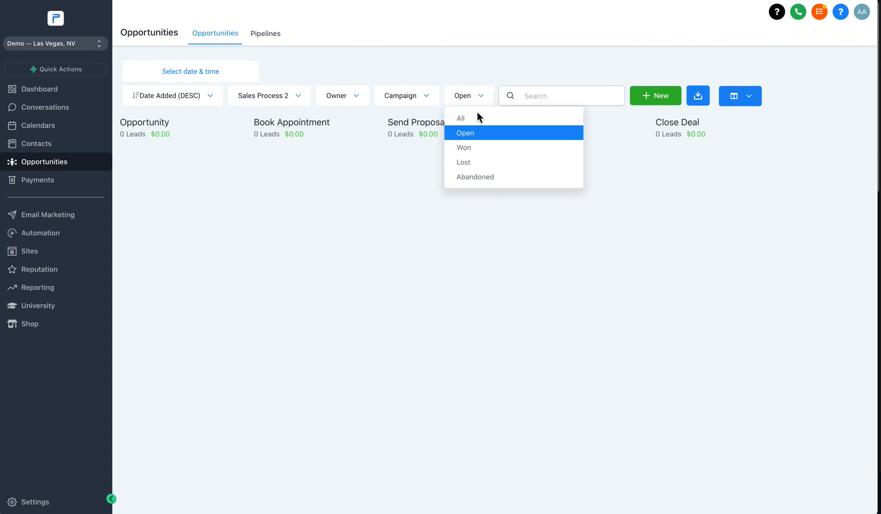
{"action": "left_click", "coordinate": [464, 147]}
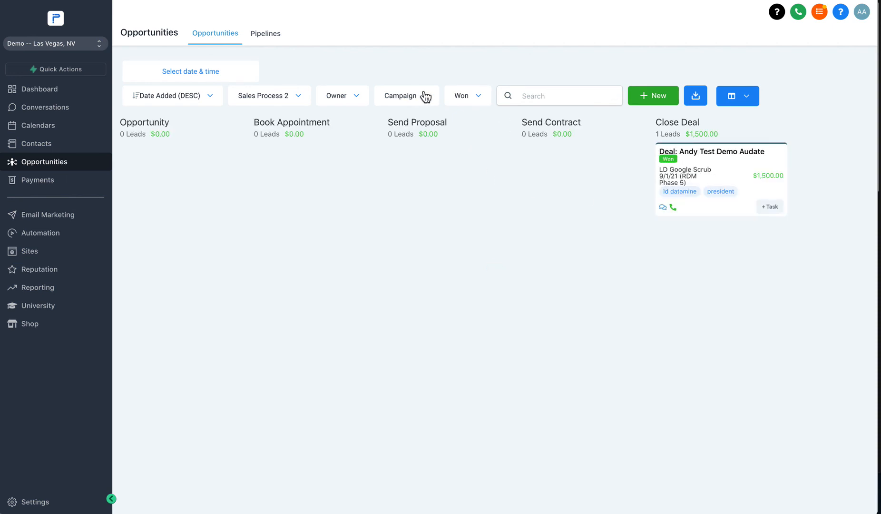
{"action": "left_click", "coordinate": [464, 98]}
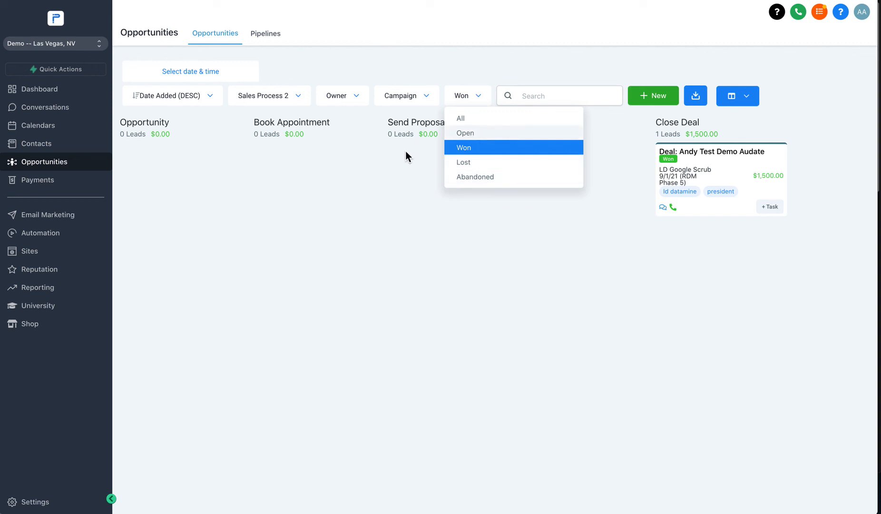
{"action": "left_click", "coordinate": [467, 118]}
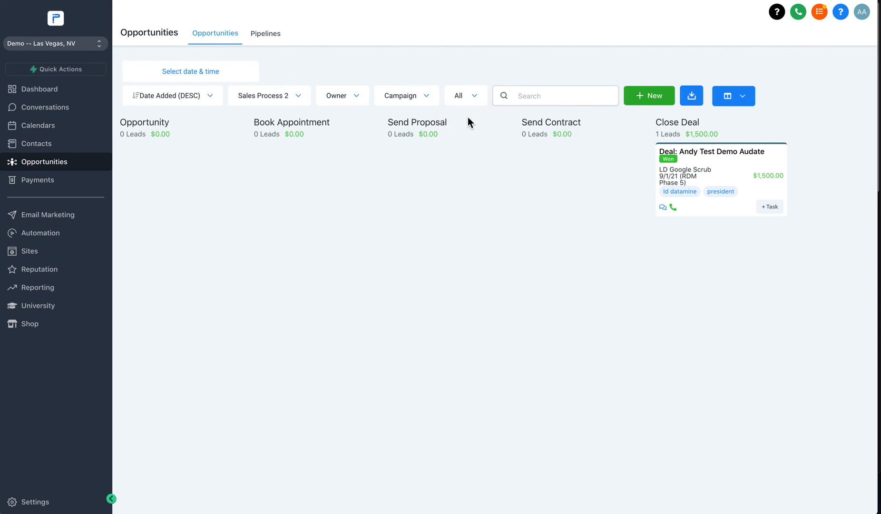
Step: Switch the pipeline dropdown back to Sales Process
{"action": "left_click", "coordinate": [267, 101]}
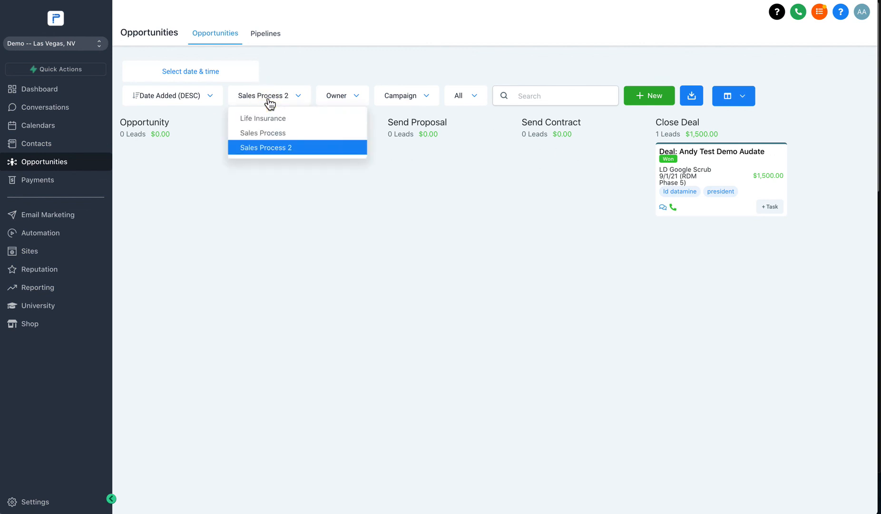
{"action": "left_click", "coordinate": [266, 137]}
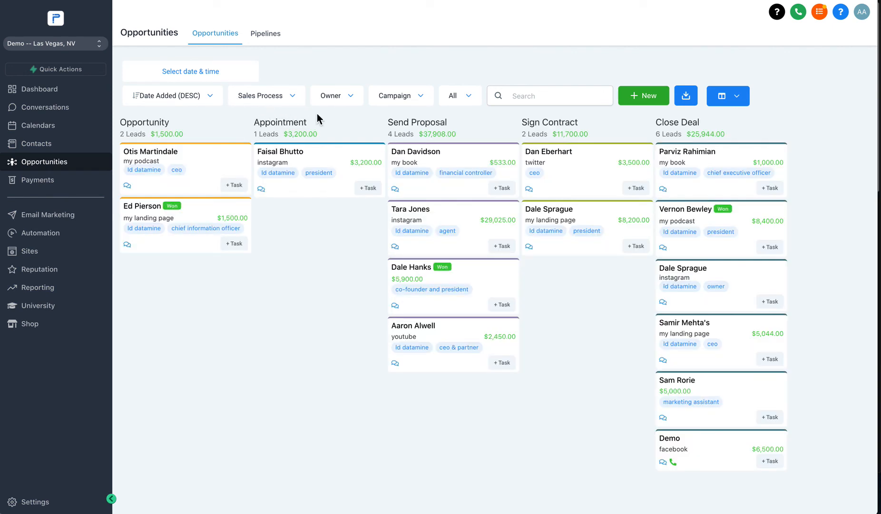
{"action": "left_click", "coordinate": [263, 101]}
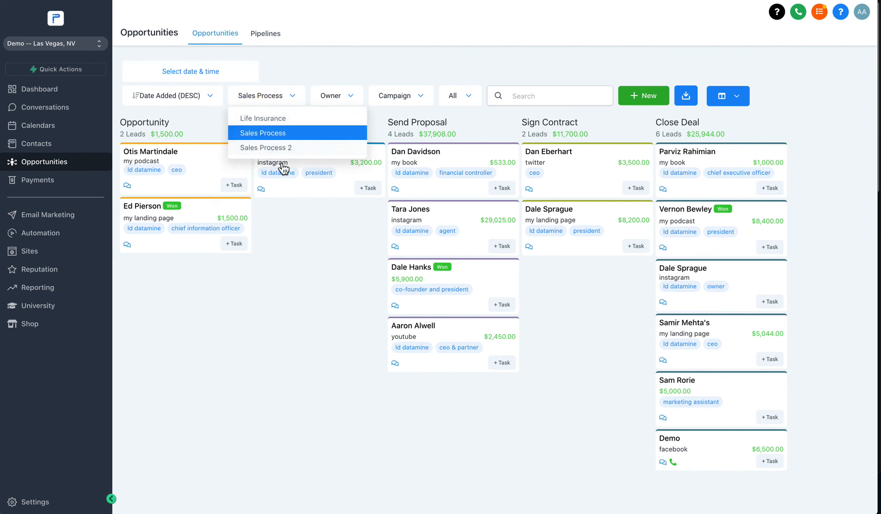
{"action": "left_click", "coordinate": [338, 271]}
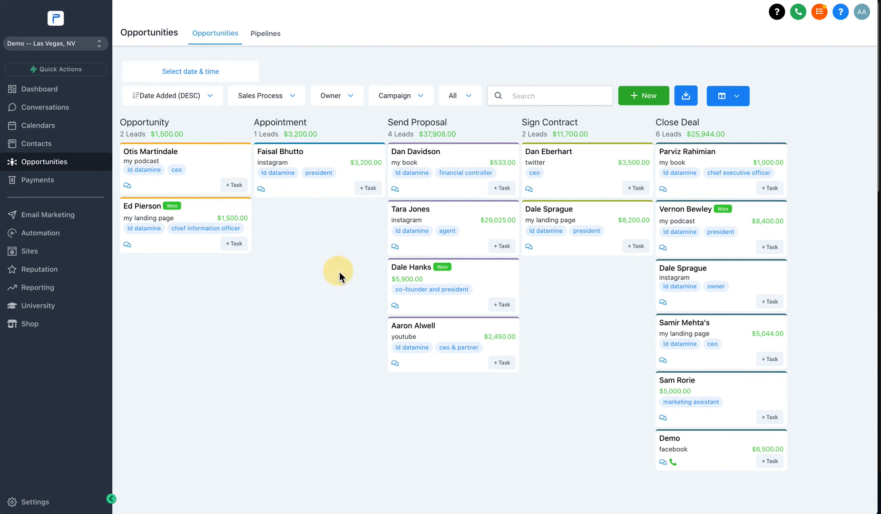